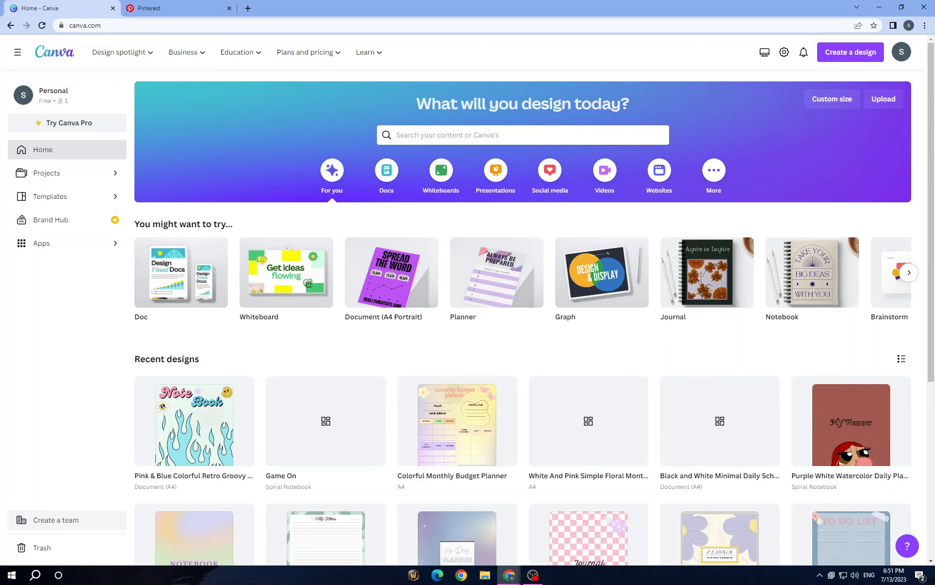
Look through the suggested design types and recent designs on the home page
left_click(909, 273)
left_click(909, 273)
left_click(909, 273)
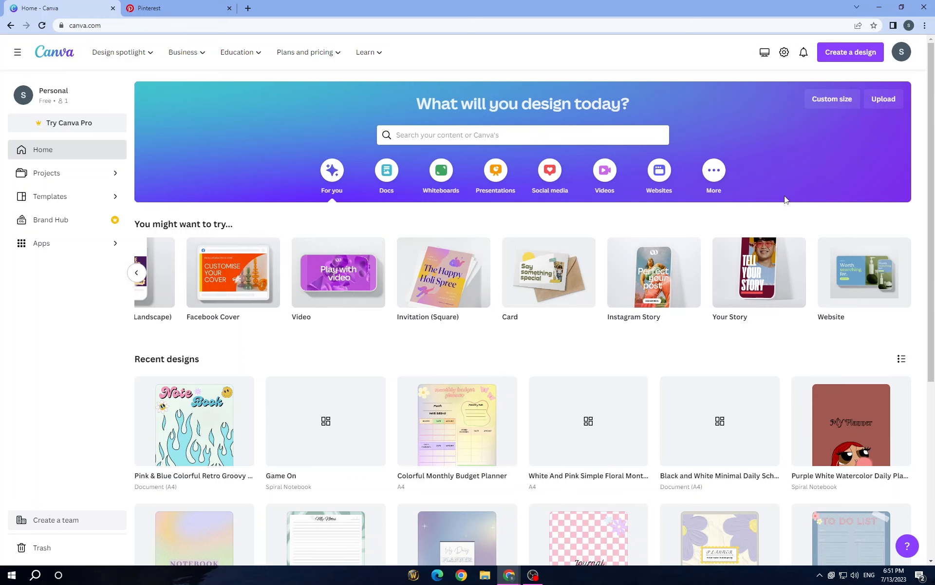
scroll(640, 336, "down", 4)
scroll(640, 340, "up", 4)
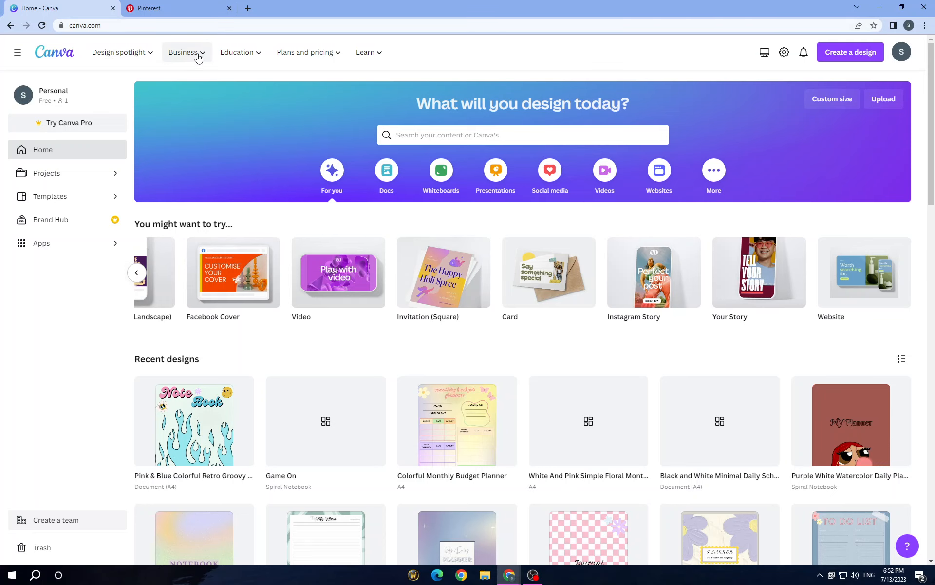
mouse_move(198, 54)
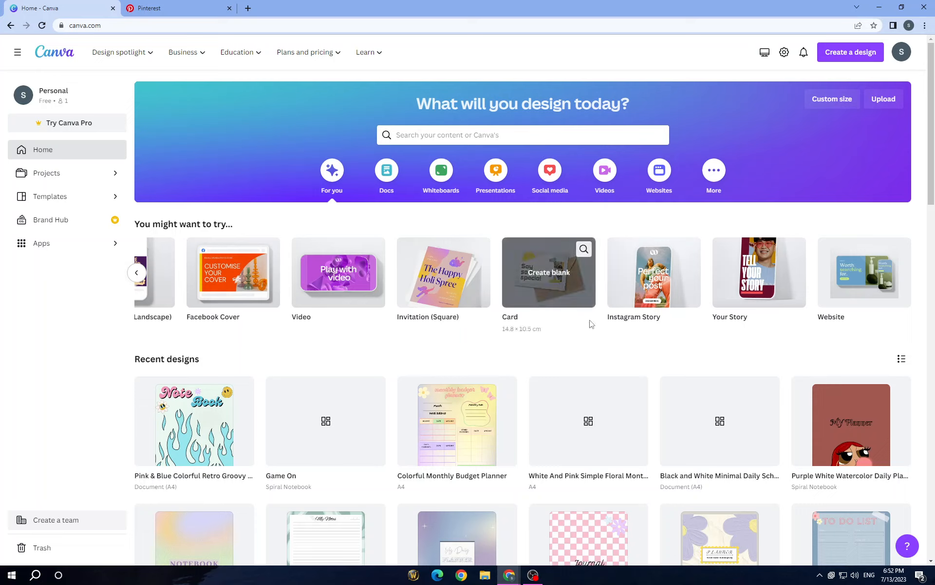
Search the templates for "digital planner" and browse the results for planner covers and page layouts
left_click(573, 140)
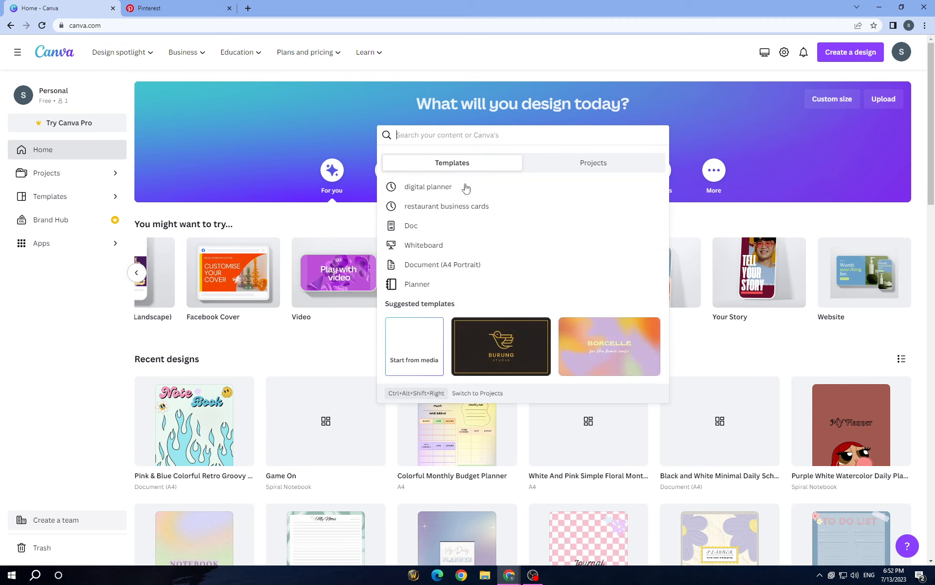
left_click(461, 193)
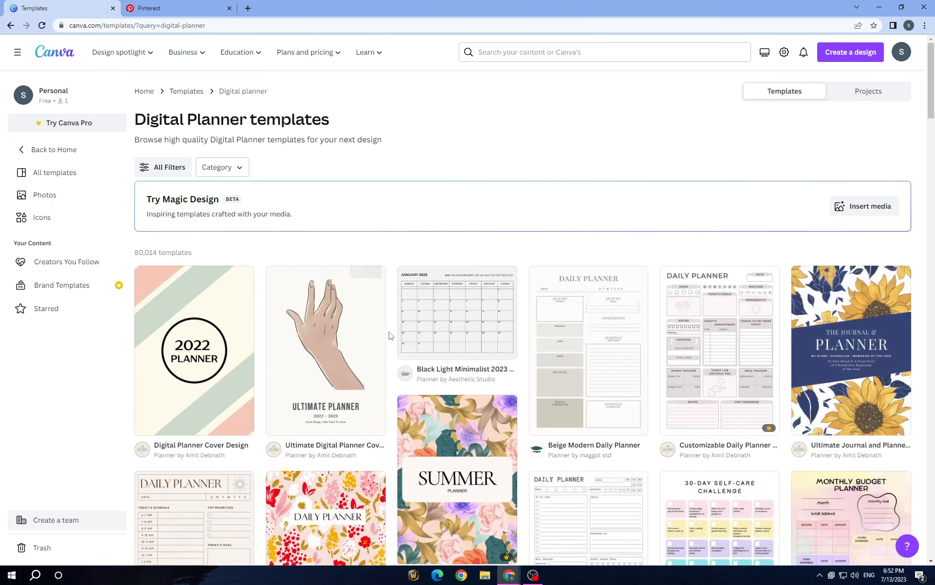
scroll(364, 435, "down", 3)
scroll(365, 435, "down", 2)
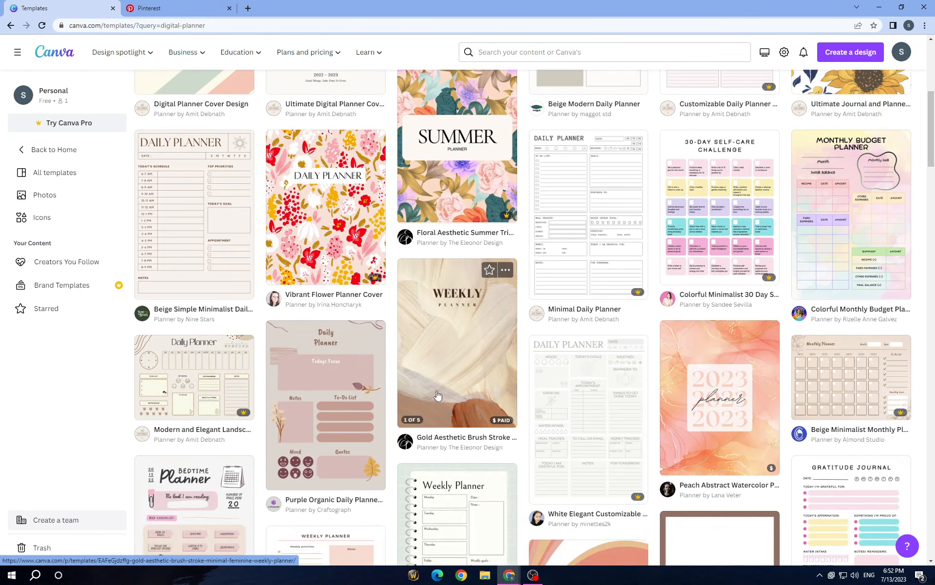
scroll(467, 319, "down", 3)
scroll(467, 319, "down", 5)
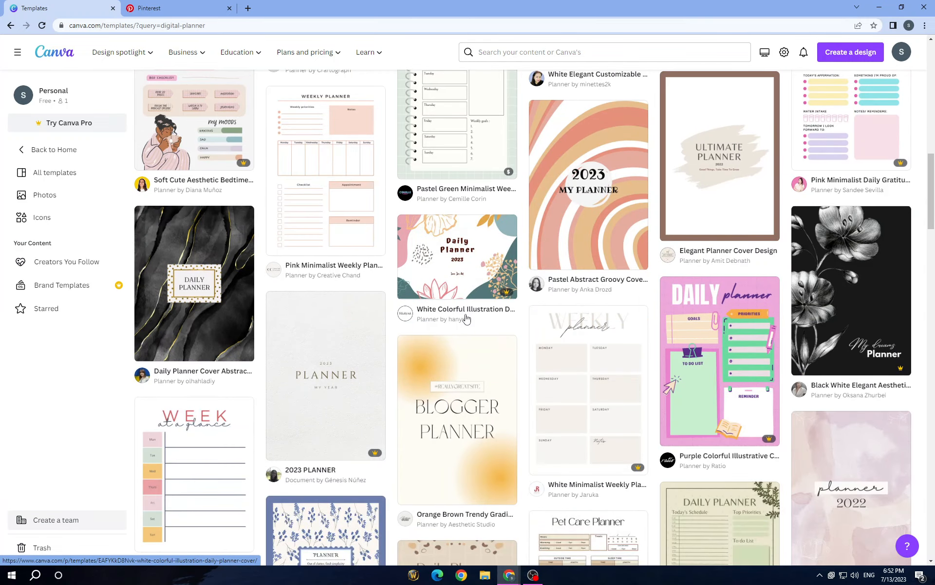
scroll(760, 288, "down", 3)
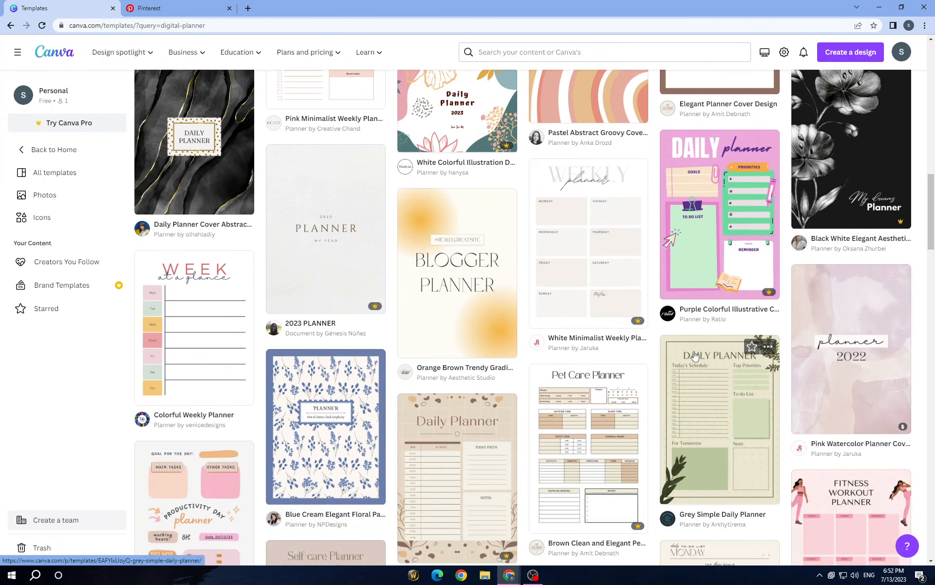
scroll(694, 356, "down", 3)
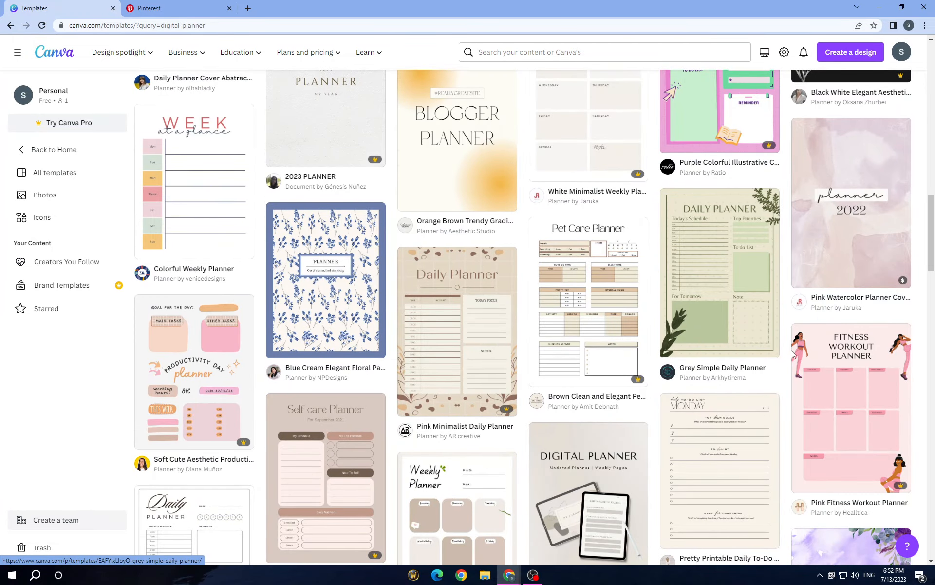
scroll(697, 281, "down", 3)
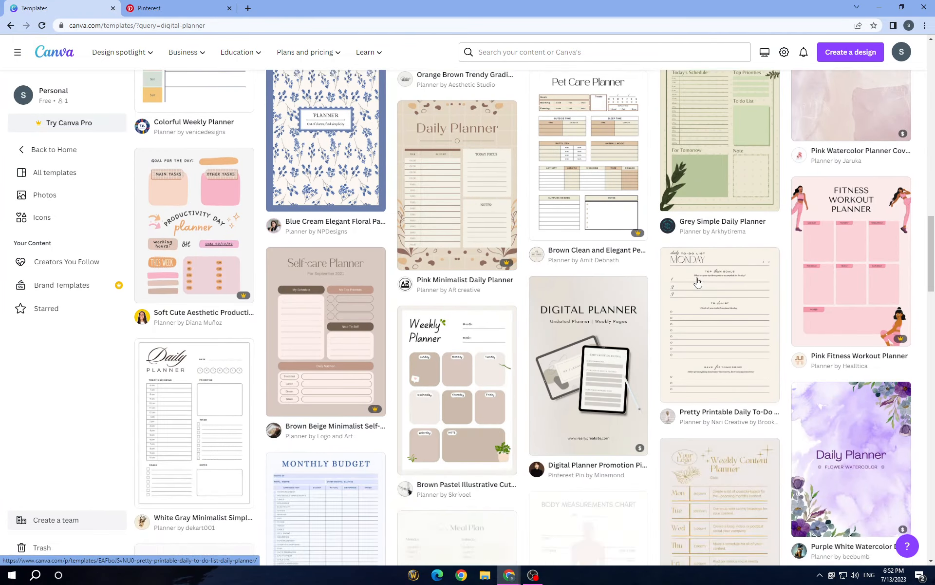
scroll(697, 282, "down", 3)
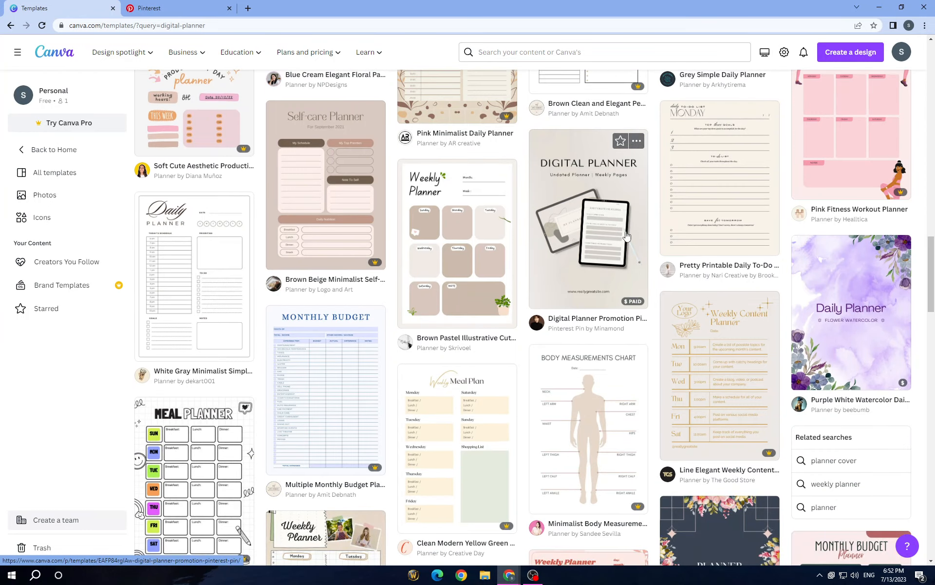
scroll(594, 359, "down", 7)
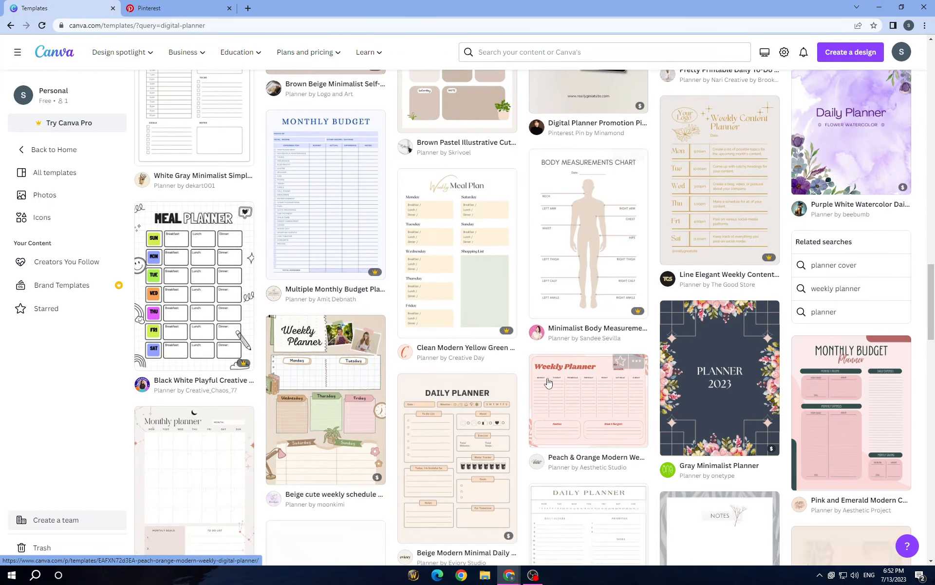
scroll(444, 358, "down", 4)
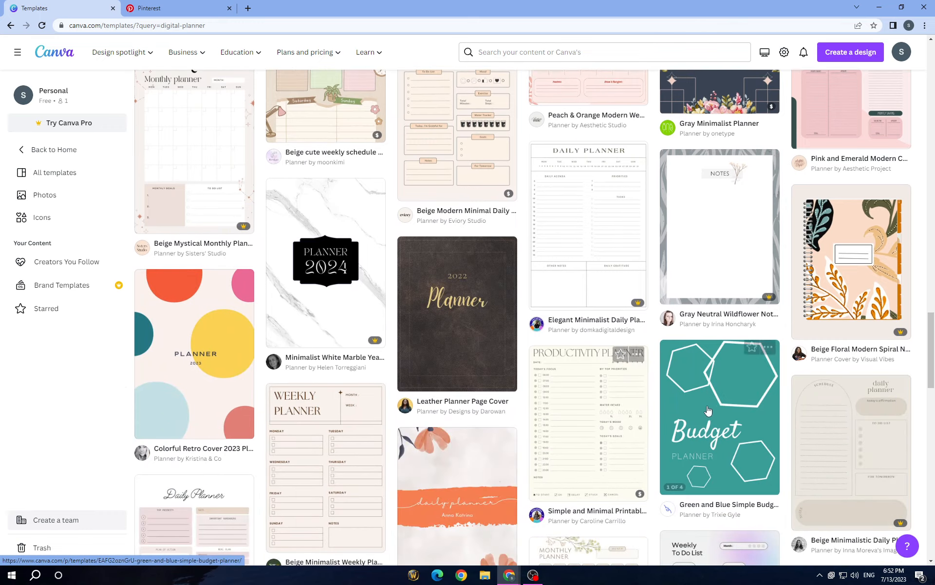
Preview the Beige Floral Modern Spiral Notebook Digital Planner Cover and look through its similar templates
left_click(878, 267)
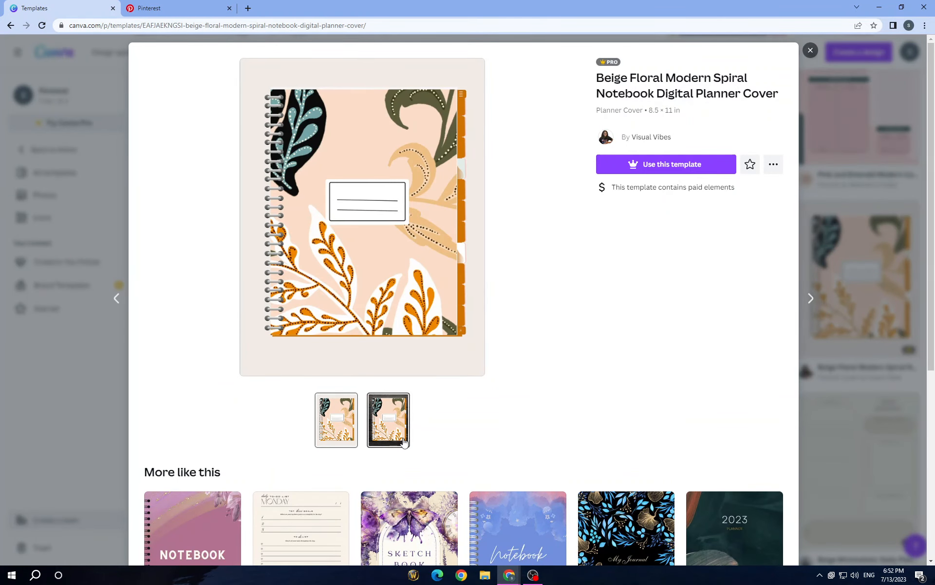
scroll(300, 384, "down", 4)
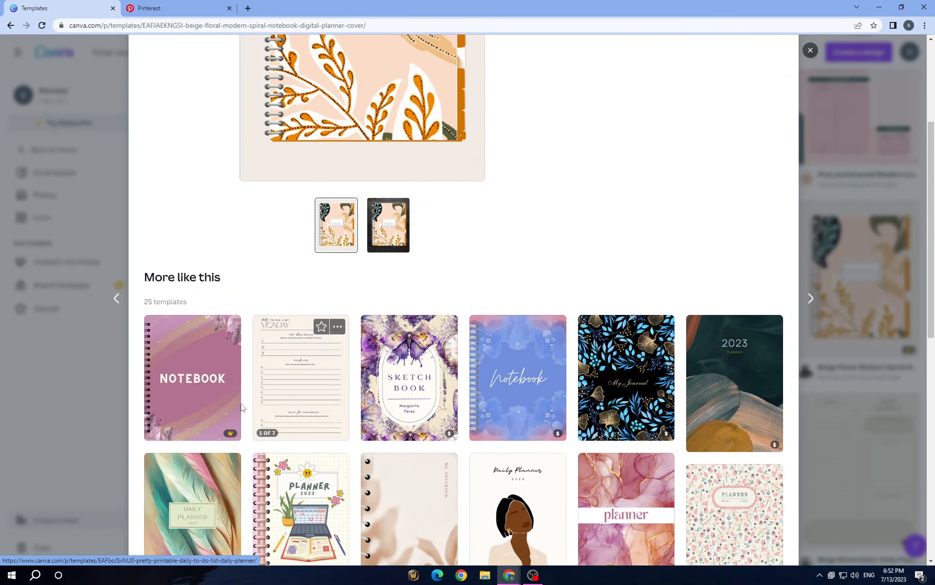
scroll(391, 388, "down", 2)
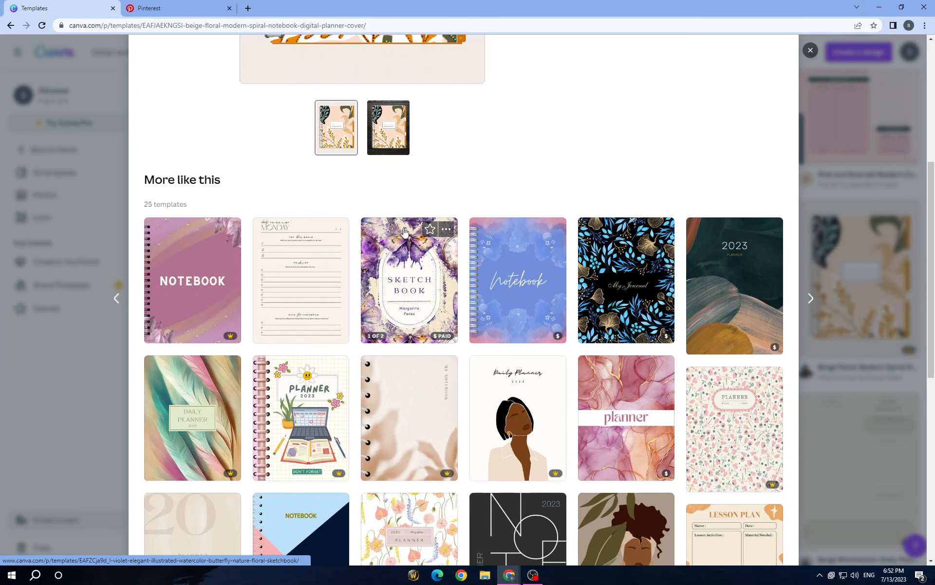
scroll(275, 441, "down", 2)
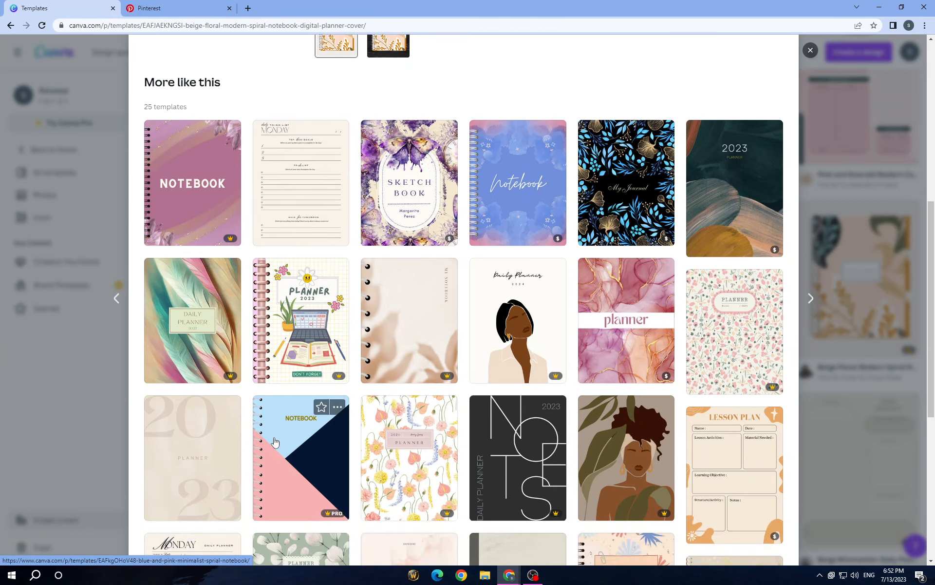
scroll(275, 442, "down", 2)
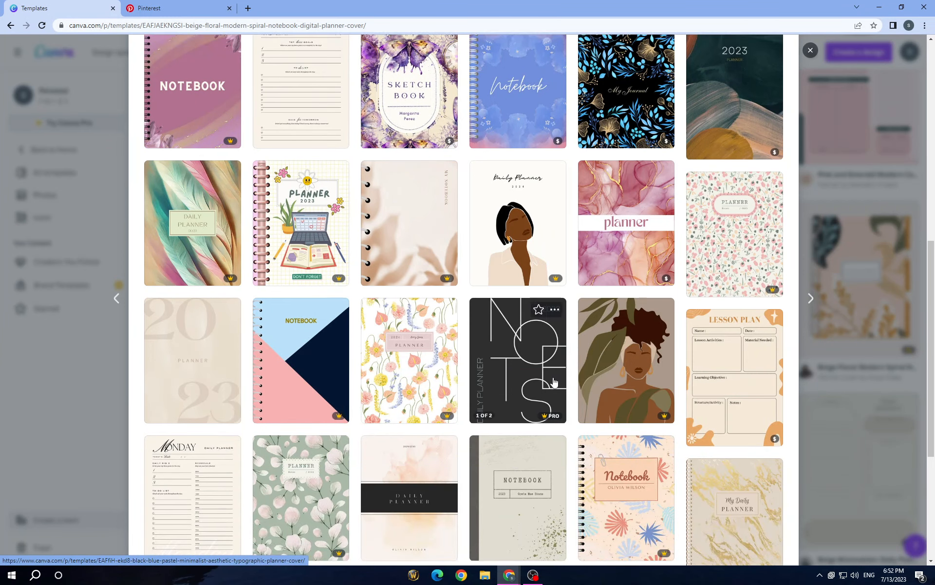
scroll(551, 385, "down", 2)
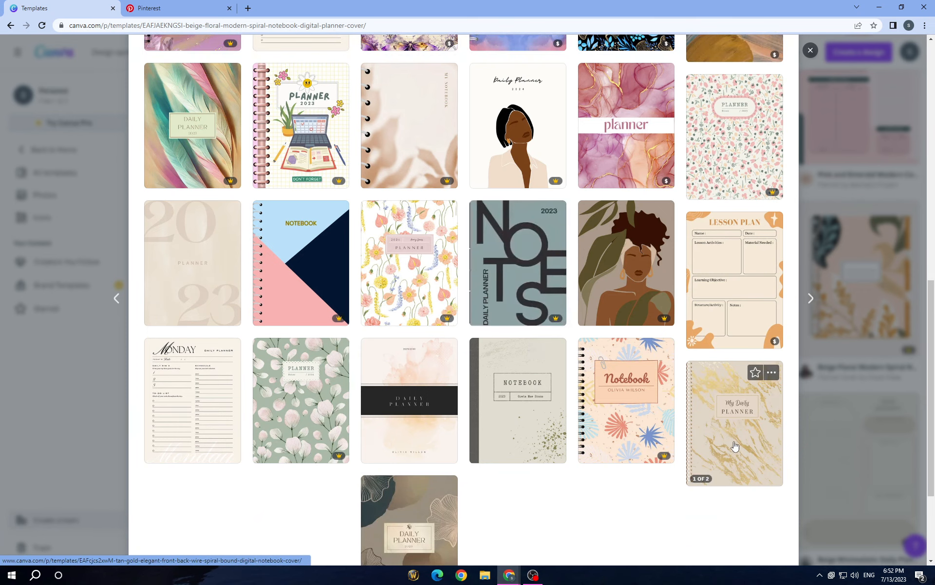
Open the Tan Gold Elegant Front Back Wire Spiral Bound Digital Notebook Cover from the similar templates and start customizing it
left_click(735, 442)
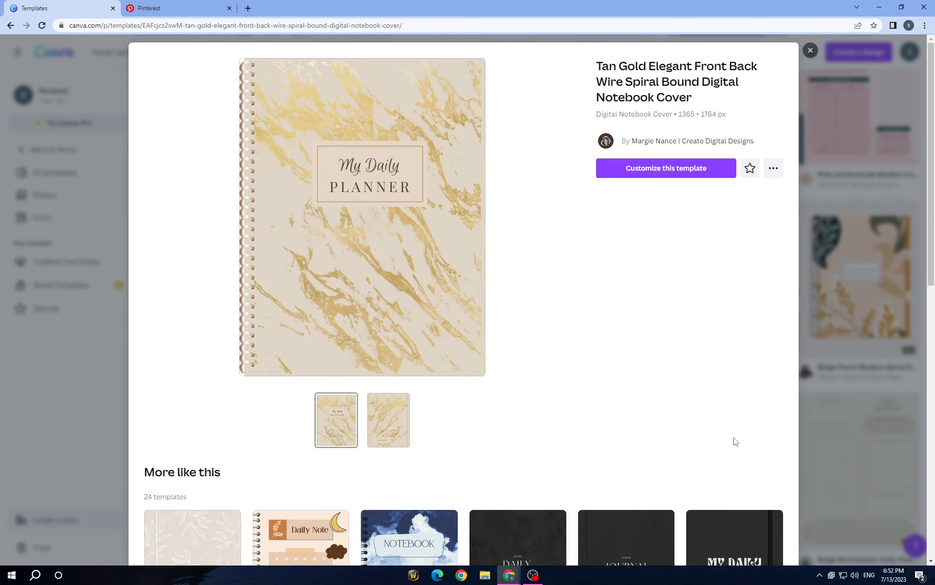
scroll(395, 419, "down", 3)
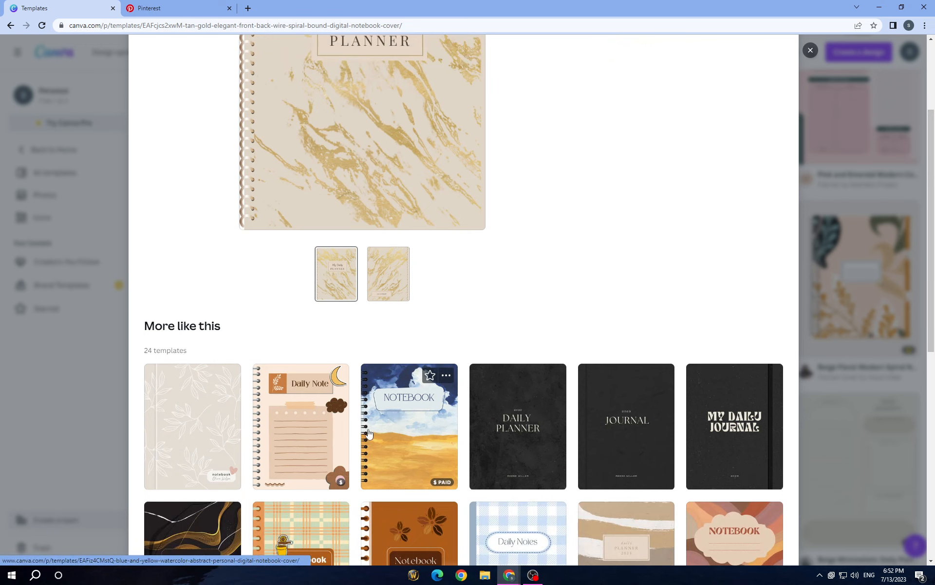
scroll(450, 249, "up", 3)
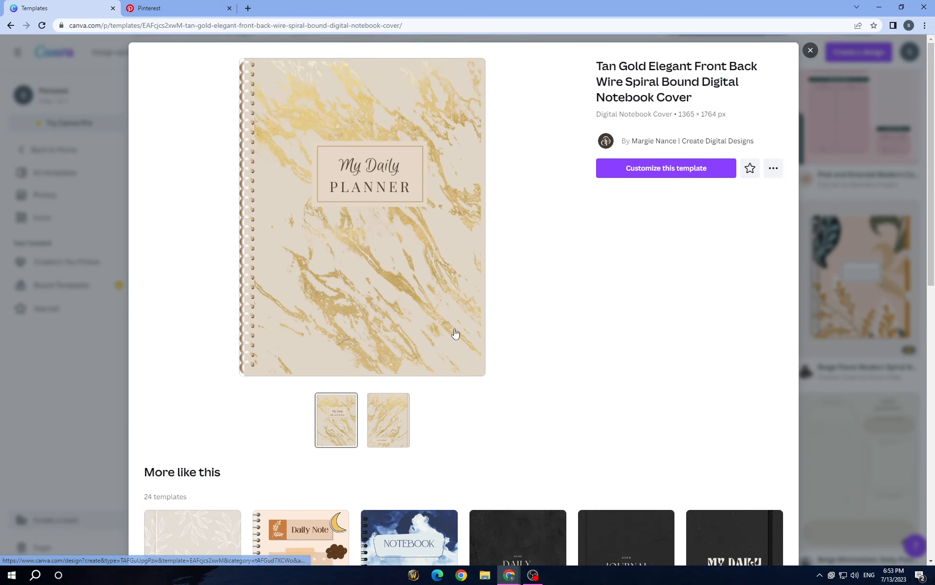
scroll(456, 334, "down", 6)
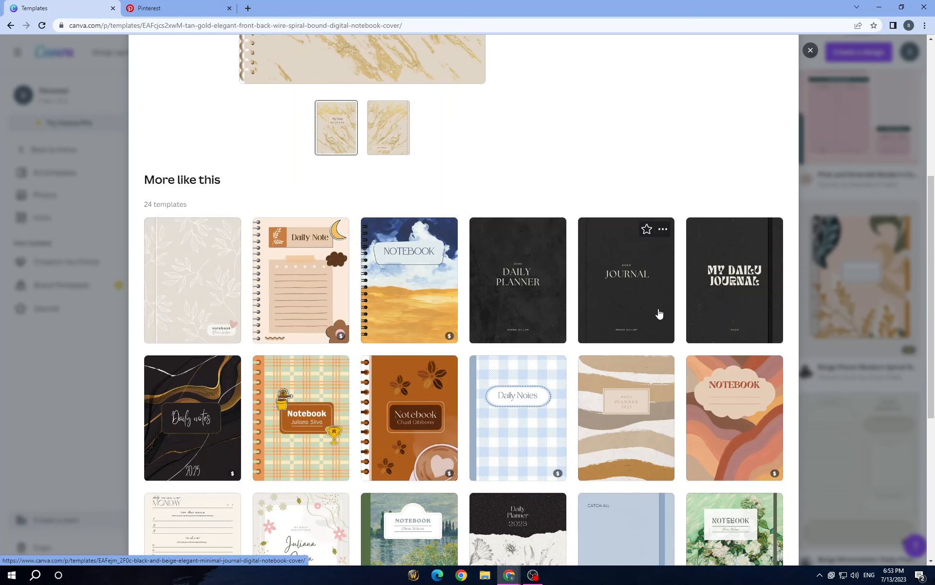
scroll(658, 317, "down", 3)
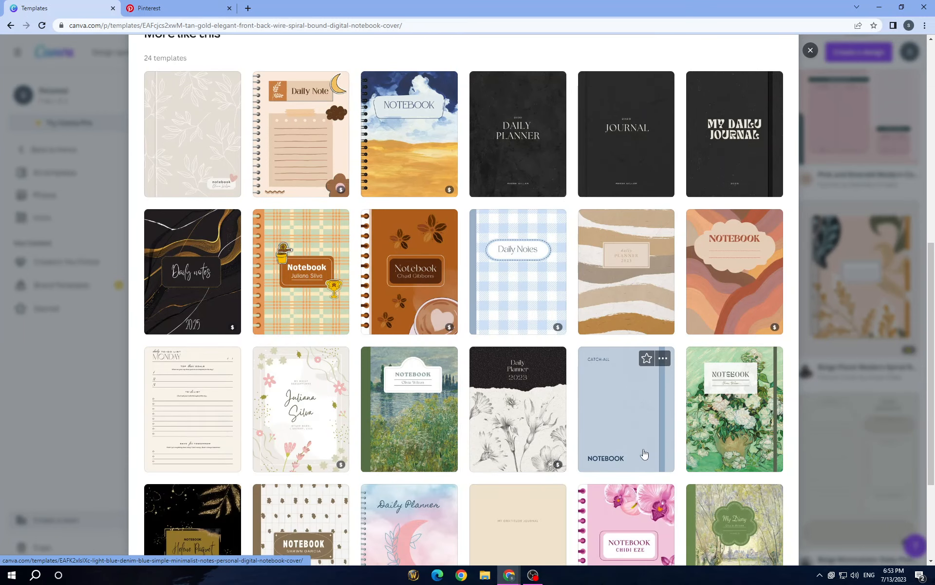
scroll(320, 331, "up", 8)
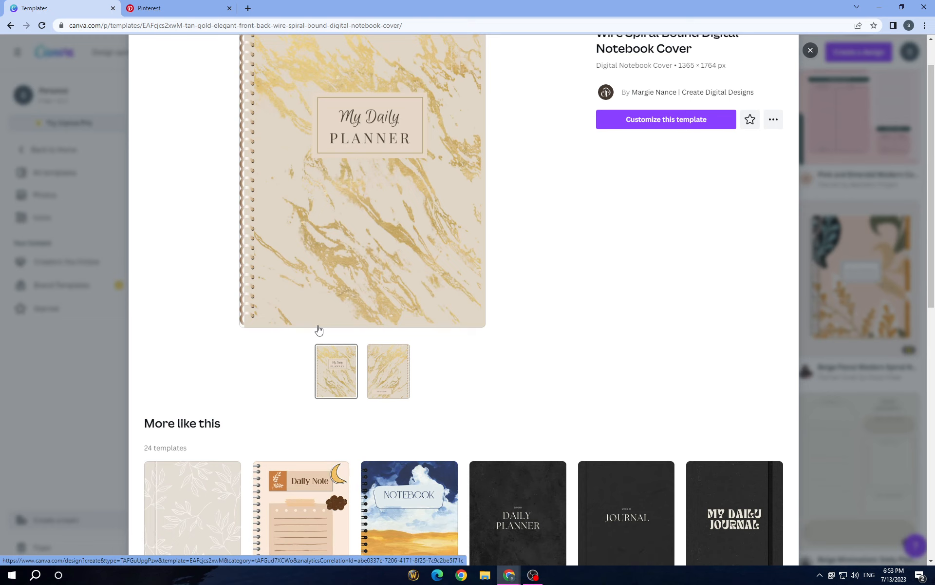
scroll(319, 331, "down", 4)
scroll(319, 331, "up", 5)
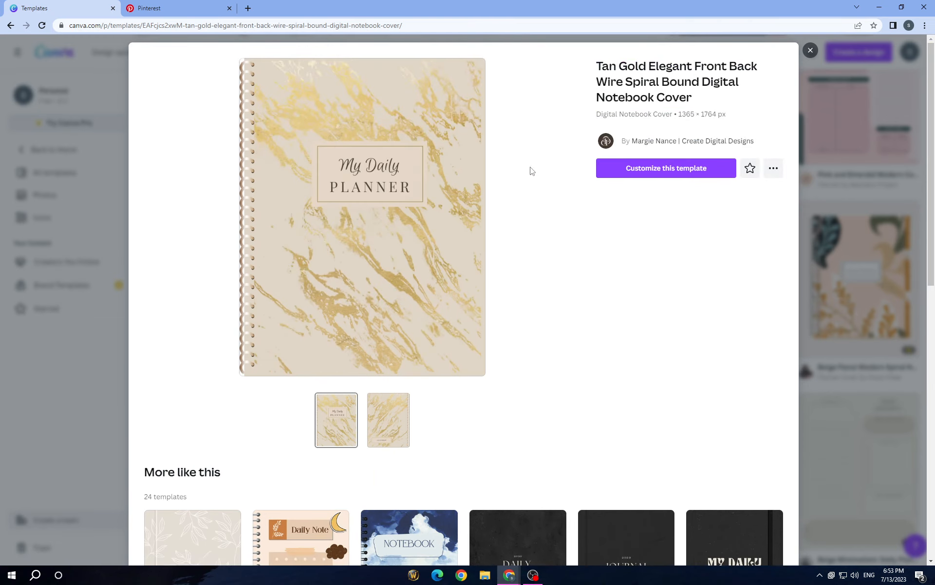
left_click(657, 172)
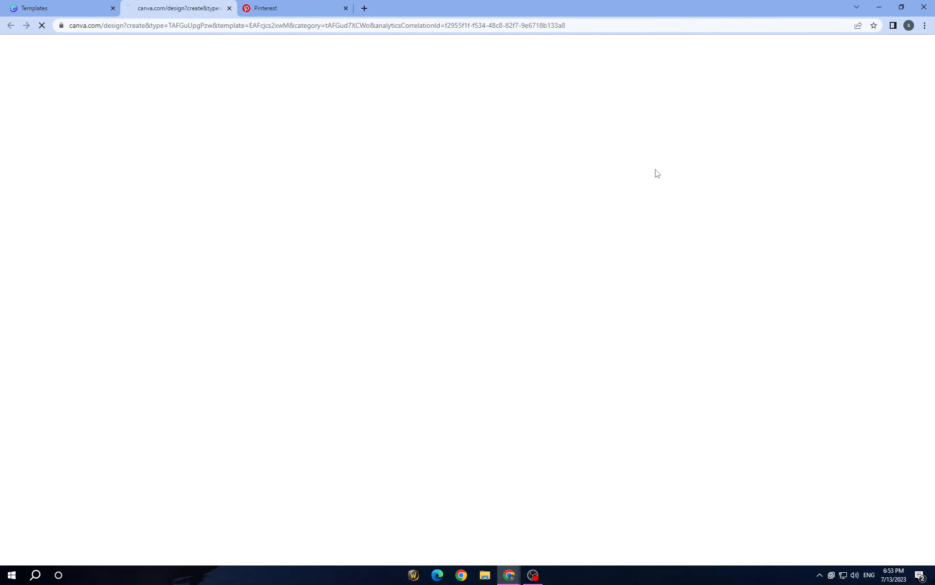
Return to the digital planner template results and preview the Leather Planner Page Cover
left_click(106, 2)
scroll(356, 264, "down", 3)
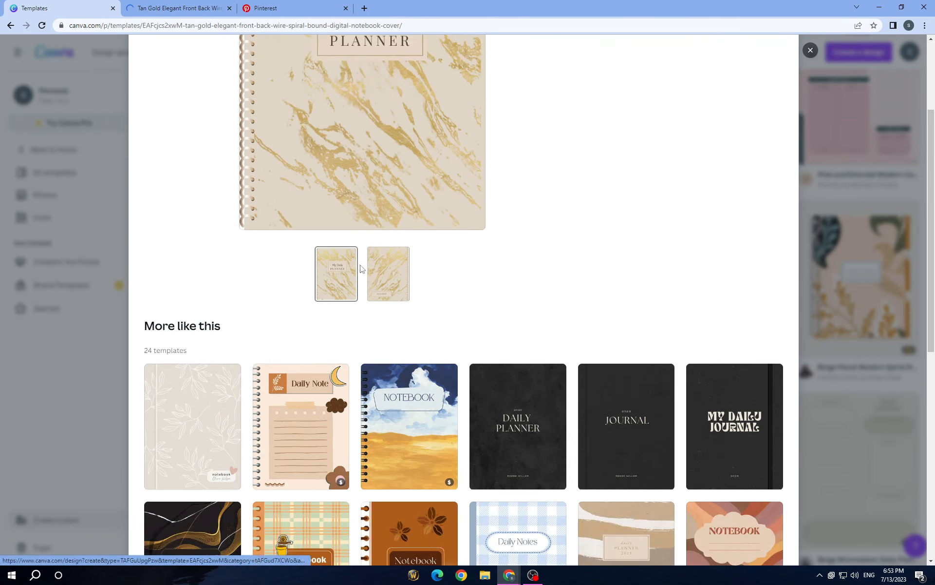
scroll(365, 261, "up", 3)
left_click(810, 50)
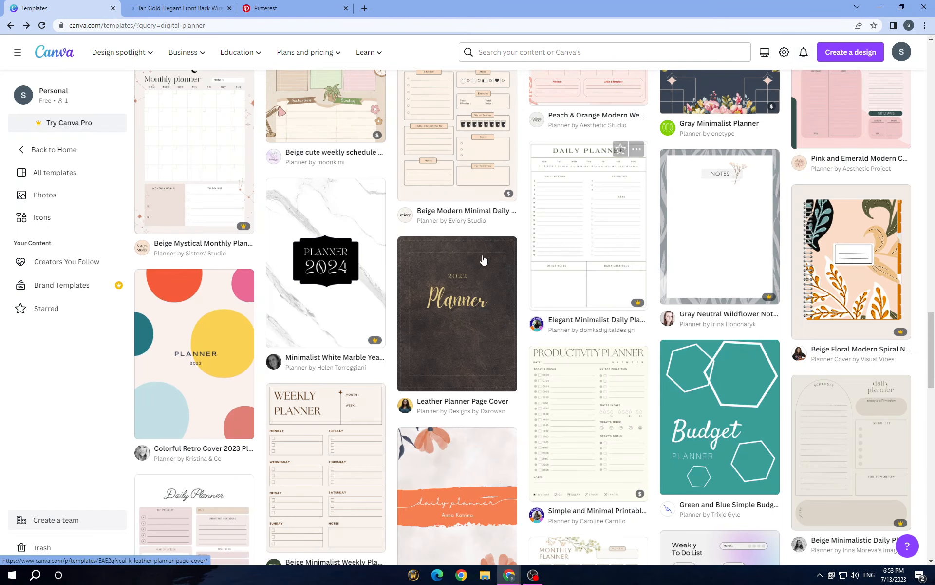
left_click(452, 321)
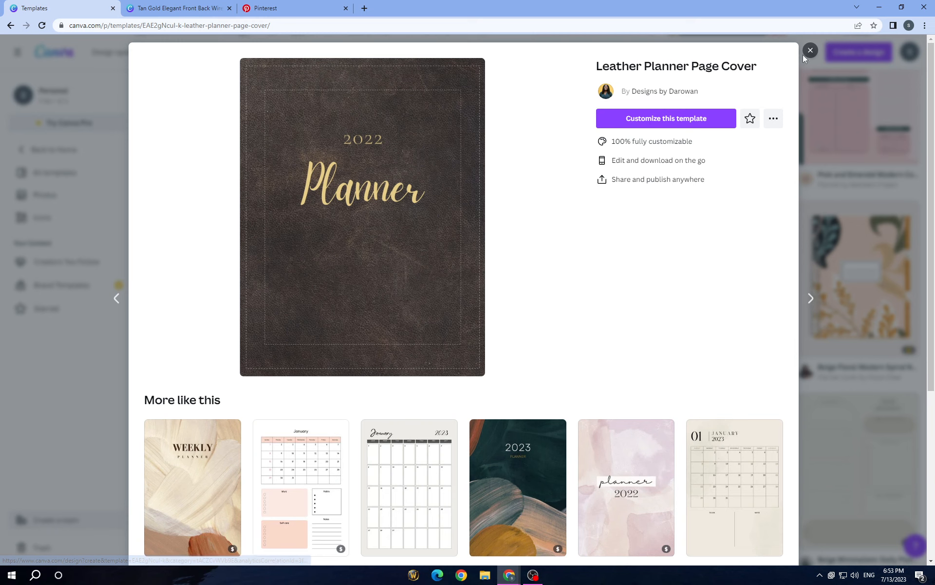
left_click(810, 50)
Preview the Beige Floral spiral notebook cover again and the similar Purple And Pink Watercolor Floral Spiral Notebook template
left_click(841, 236)
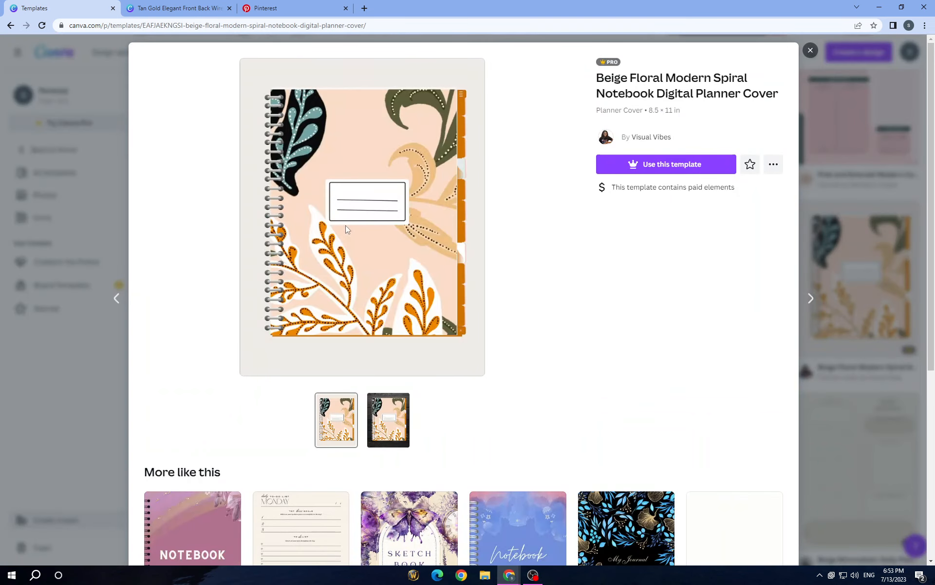
scroll(370, 305, "down", 3)
left_click(207, 437)
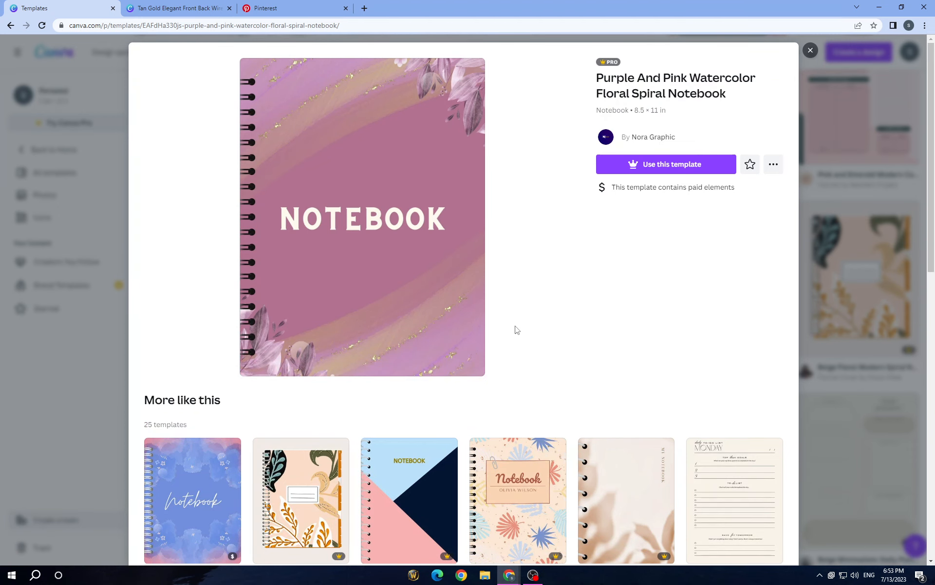
left_click(810, 50)
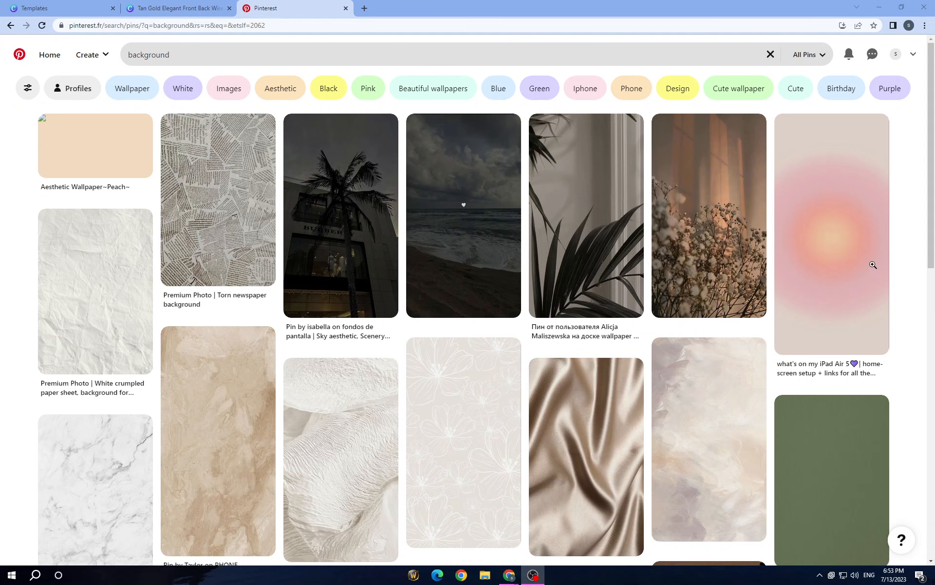
Browse the Pinterest background results, open the fork-and-barcode wallpaper pin and look through its similar pins
scroll(442, 354, "down", 3)
scroll(709, 370, "up", 3)
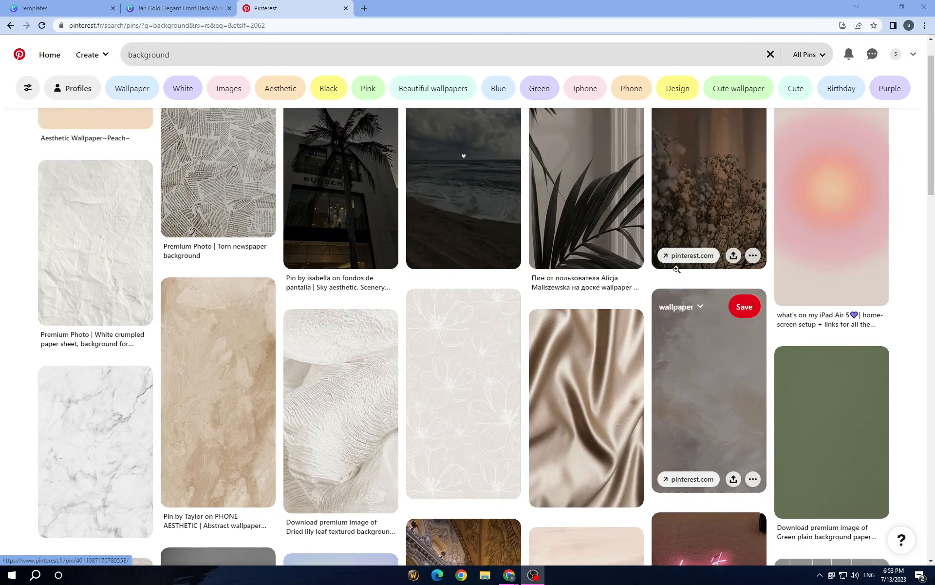
scroll(587, 341, "down", 9)
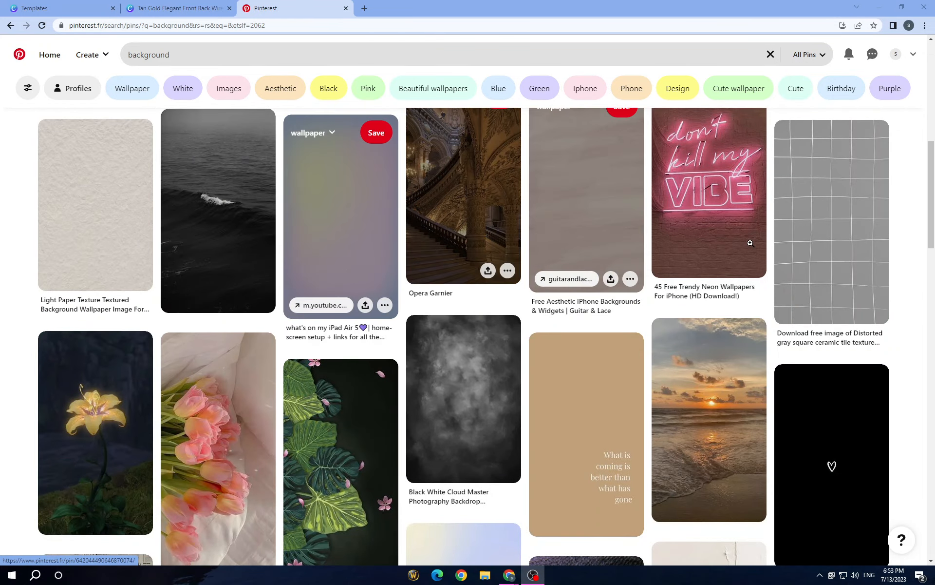
scroll(589, 341, "down", 3)
scroll(283, 297, "down", 4)
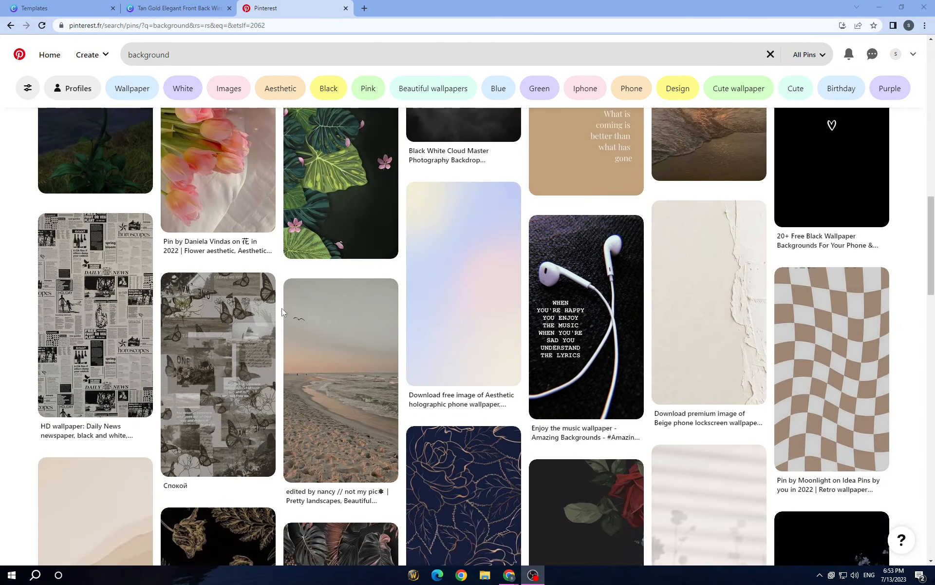
scroll(285, 304, "down", 4)
scroll(285, 304, "down", 7)
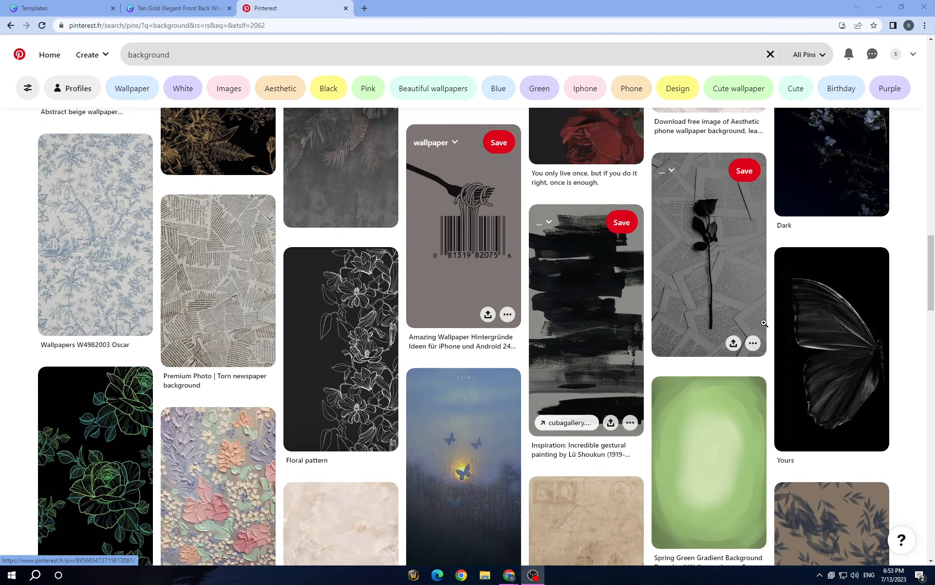
left_click(462, 219)
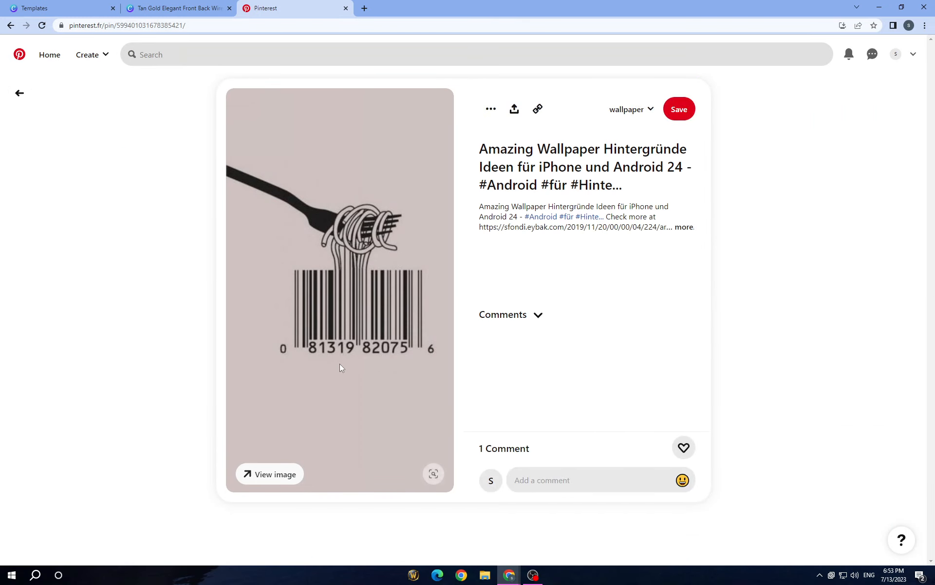
scroll(168, 326, "down", 5)
scroll(168, 326, "down", 3)
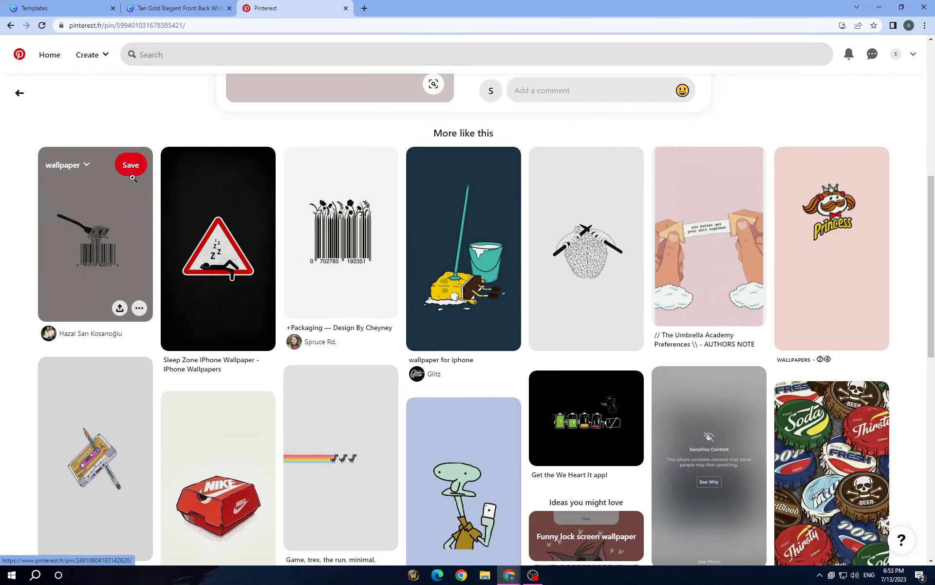
Switch to the Canva notebook cover design and delete the gold marble texture from the front and back pages
left_click(158, 7)
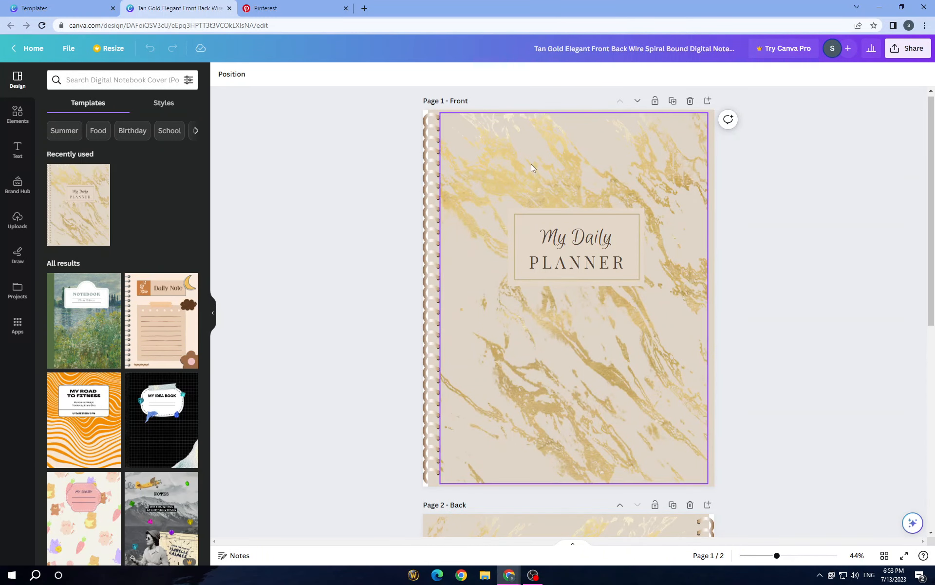
left_click(530, 168)
left_click(573, 508)
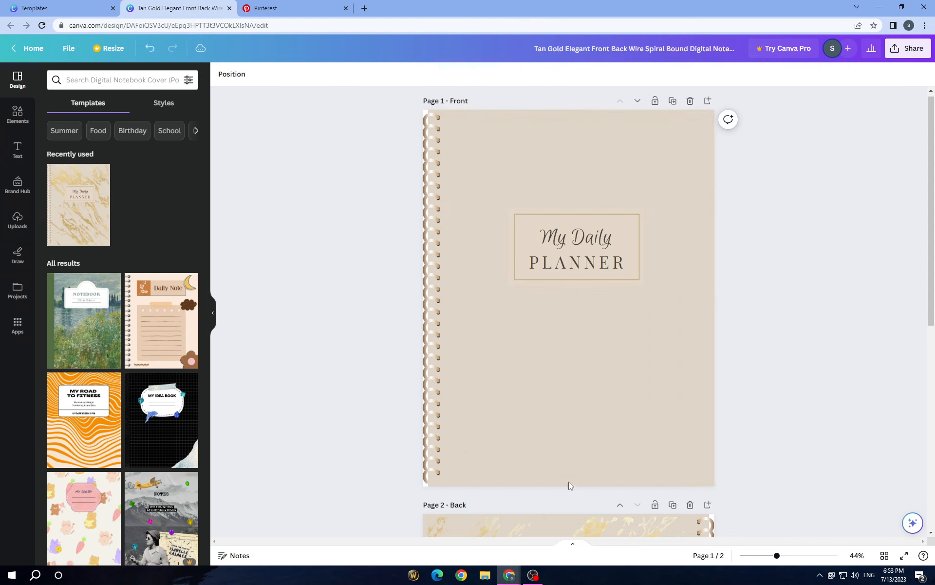
scroll(569, 438, "down", 8)
left_click(576, 363)
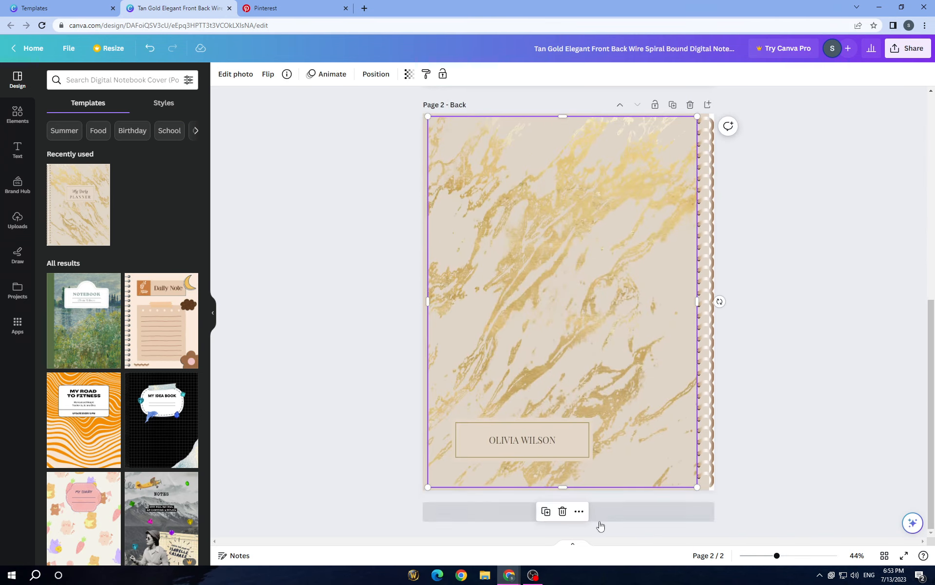
left_click(563, 511)
scroll(554, 352, "up", 8)
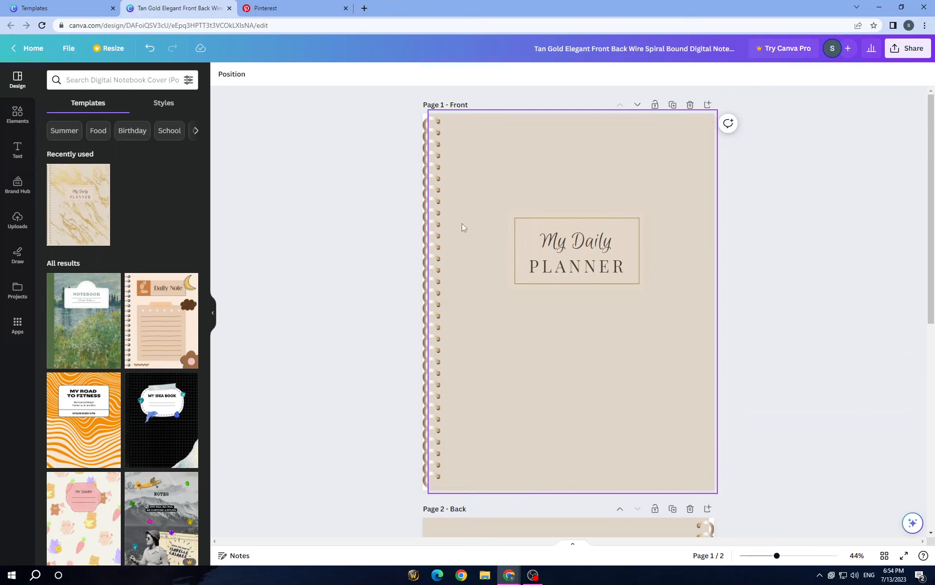
left_click(429, 226)
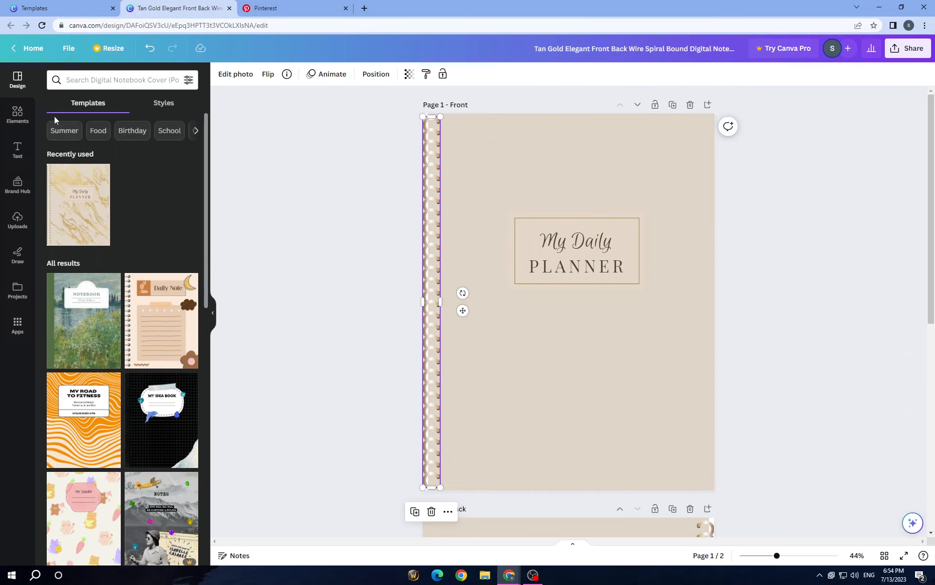
left_click(17, 114)
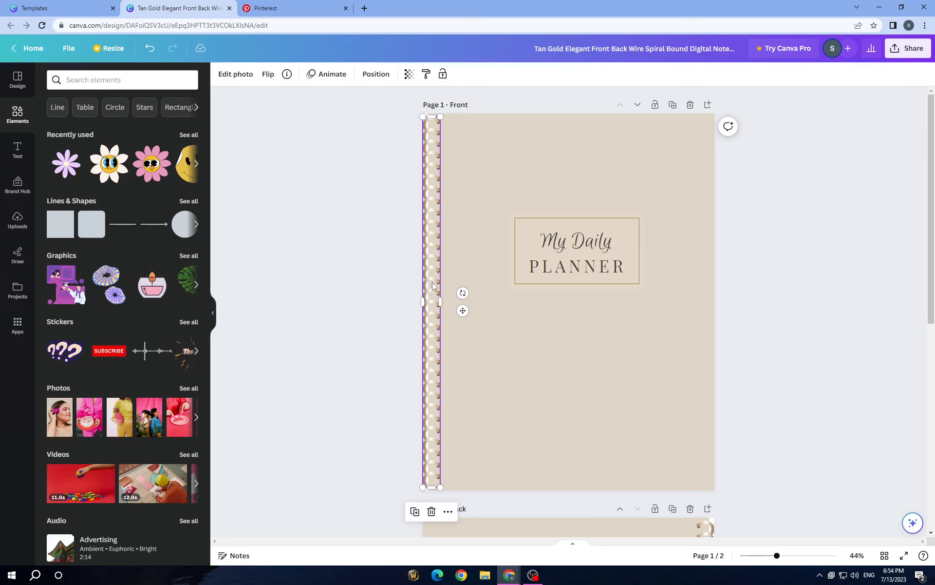
scroll(132, 307, "down", 5)
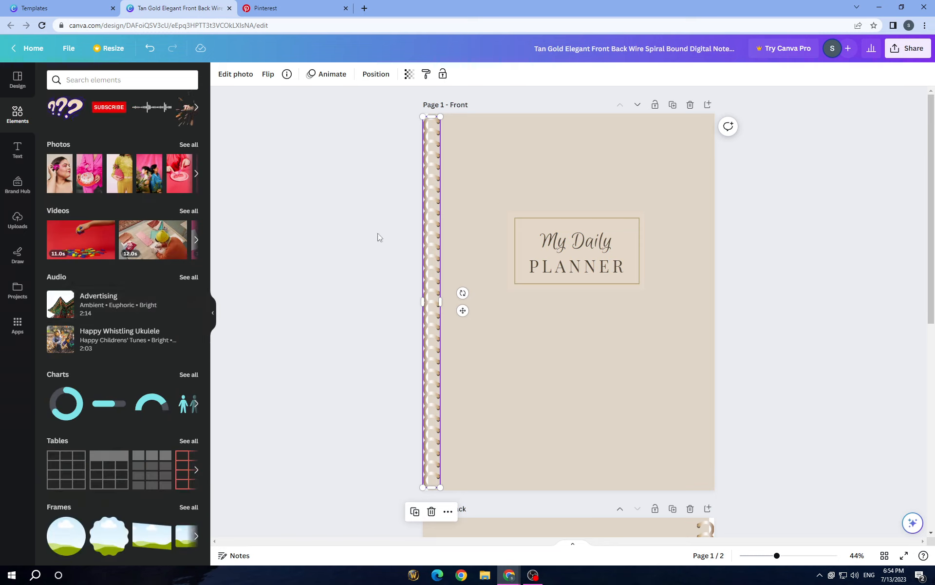
scroll(121, 278, "up", 5)
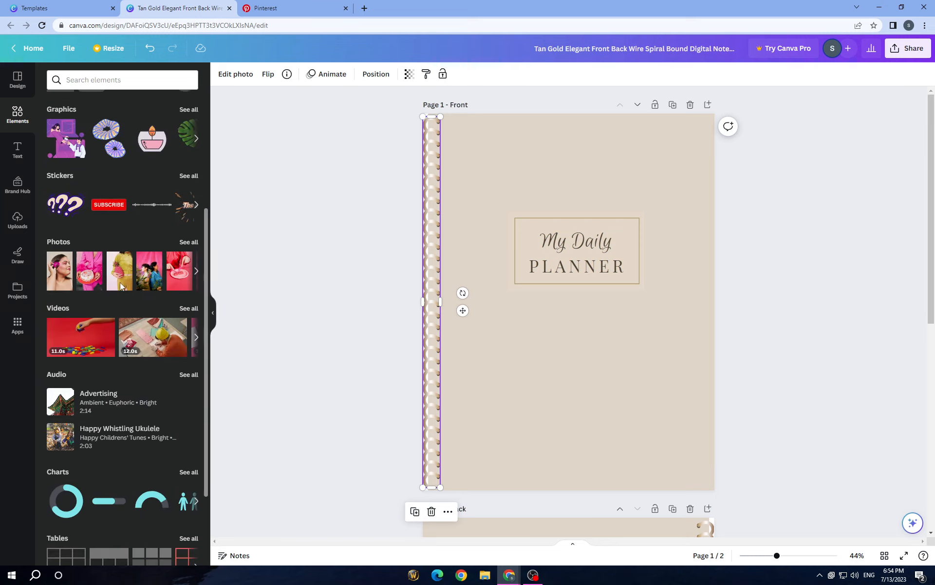
Change the background shapes of the front and back cover pages to white
left_click(534, 325)
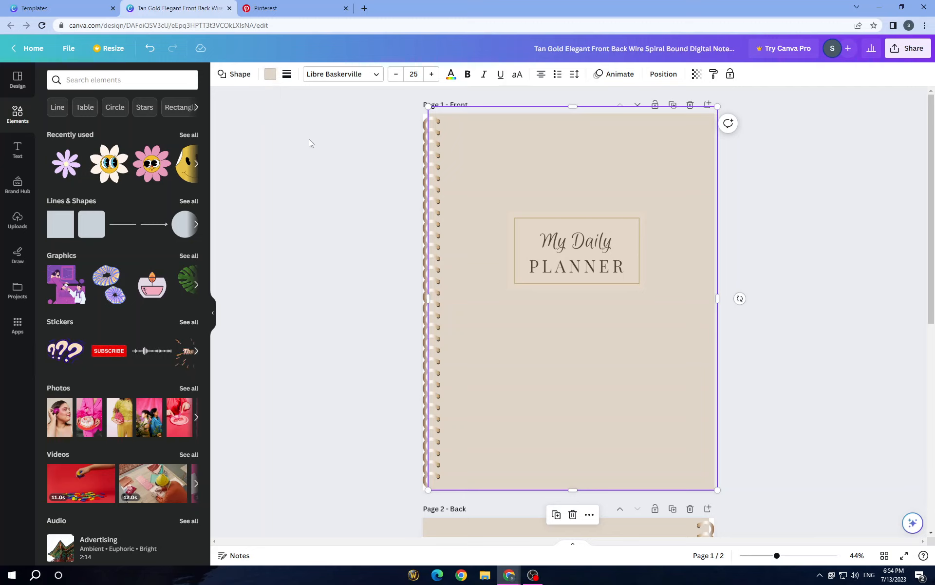
scroll(343, 191, "down", 4)
scroll(531, 195, "up", 4)
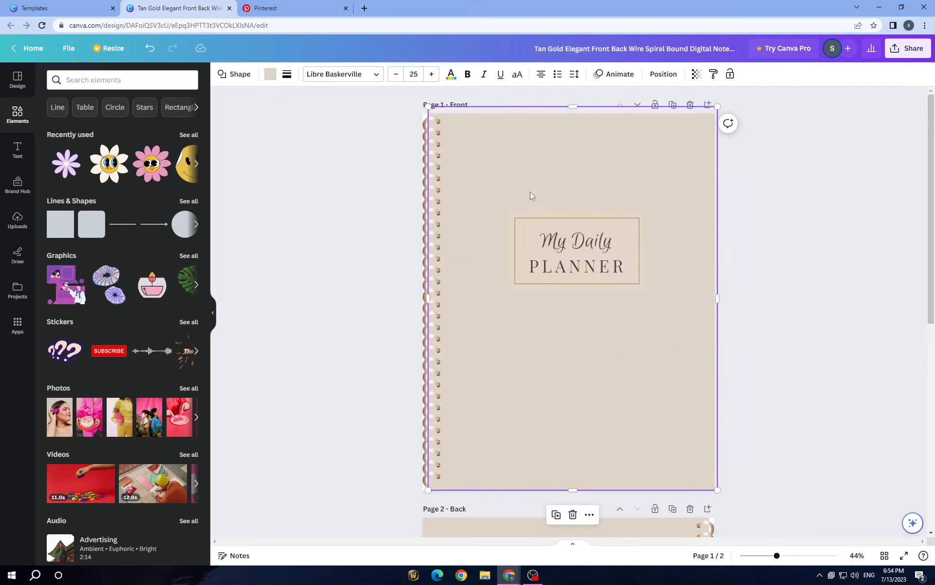
left_click(269, 74)
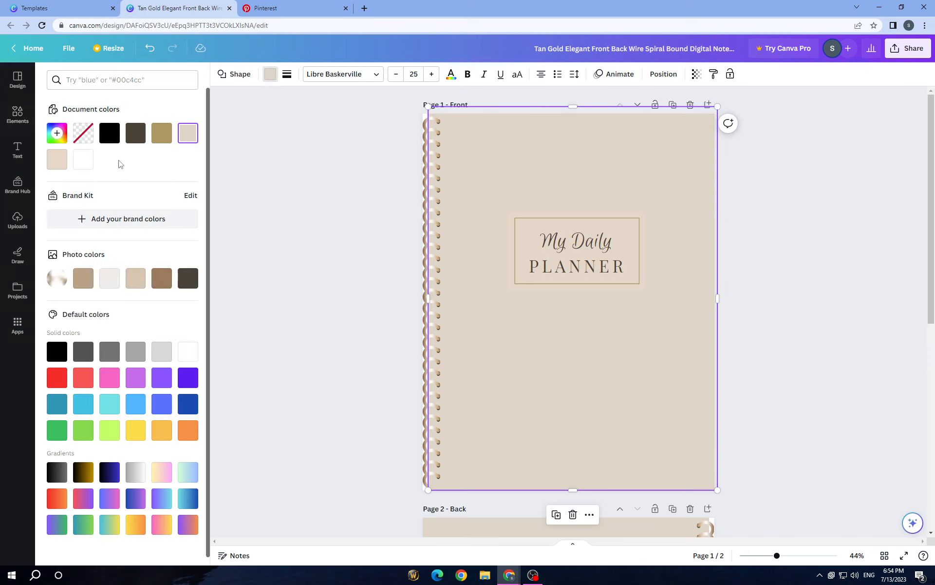
left_click(89, 164)
scroll(336, 323, "down", 5)
left_click(491, 396)
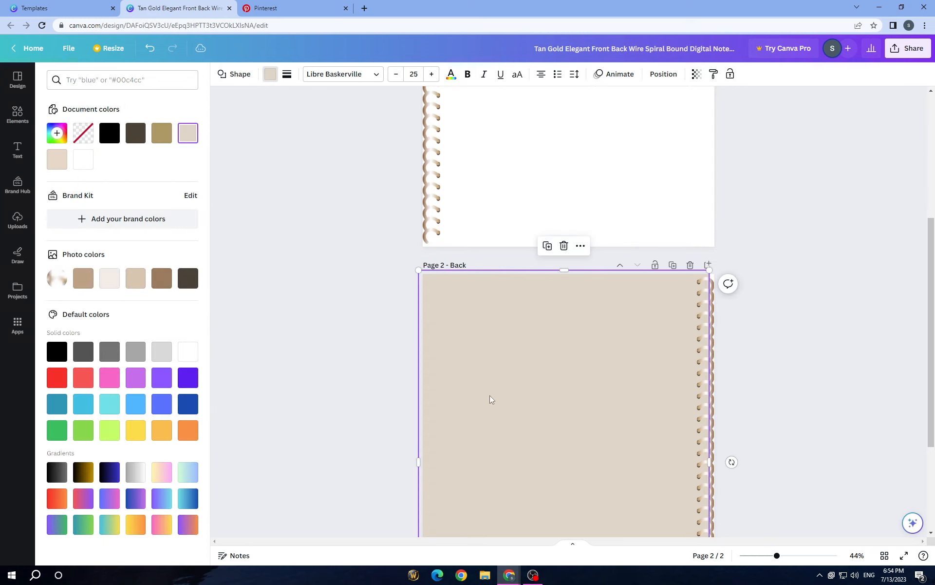
left_click(82, 169)
scroll(388, 317, "up", 3)
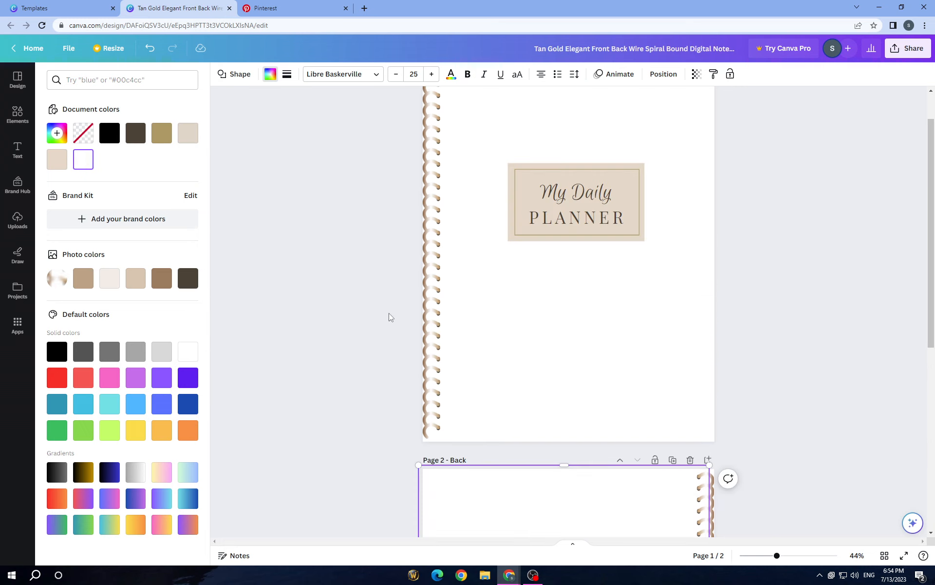
left_click(775, 418)
left_click(670, 395)
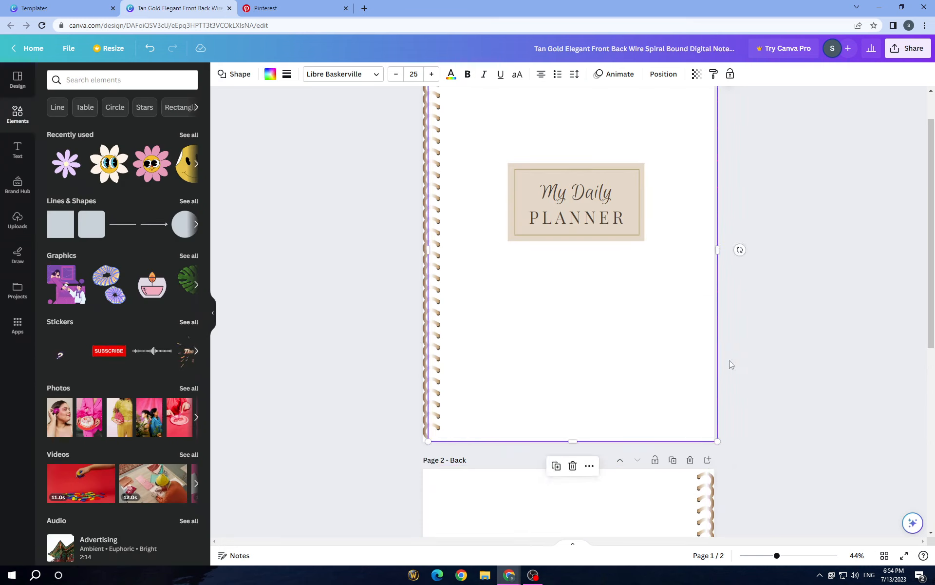
left_click(730, 361)
Set the fill color of the label behind the My Daily Planner title to black
scroll(599, 258, "up", 1)
left_click(635, 236)
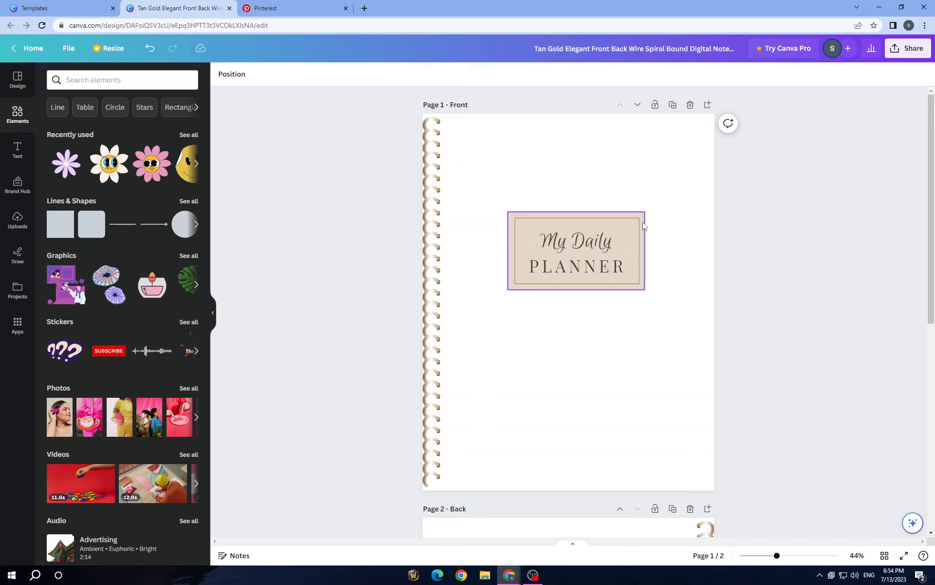
left_click(222, 75)
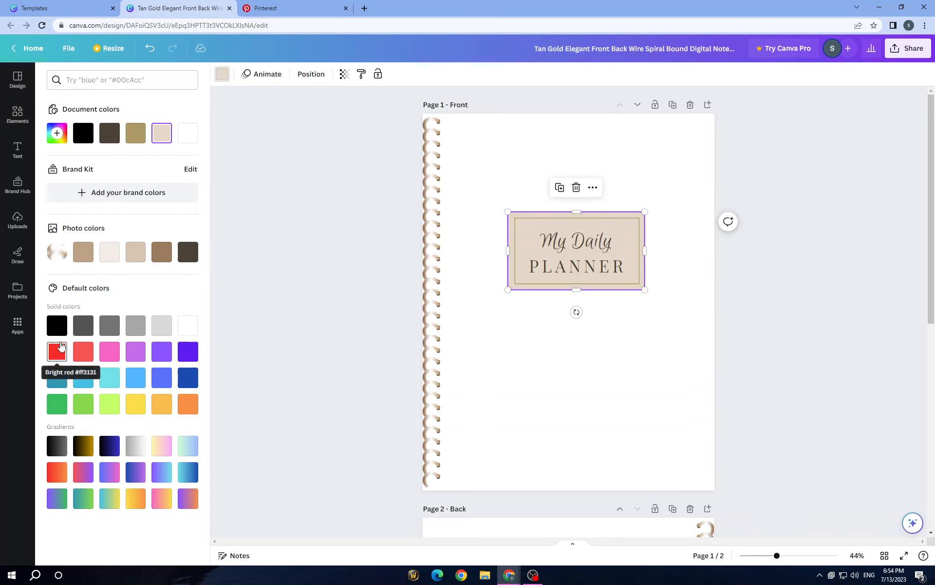
left_click(57, 325)
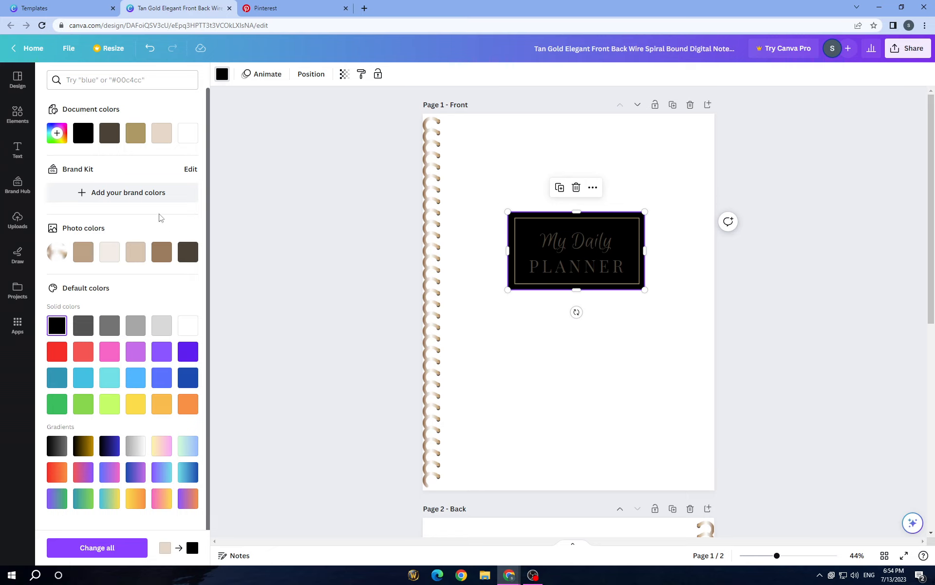
Return to the Pinterest background results, browse them and search for "baby pink color"
left_click(307, 3)
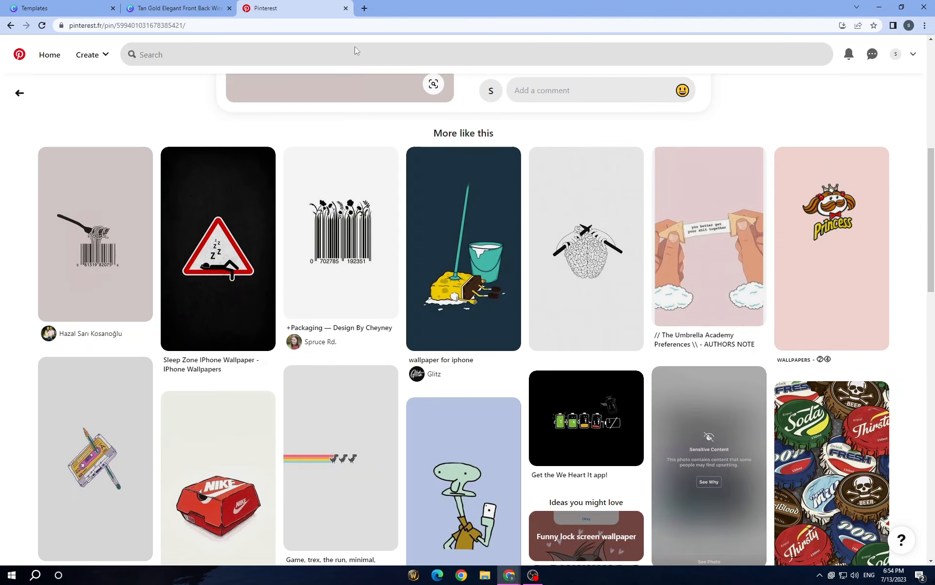
left_click(10, 26)
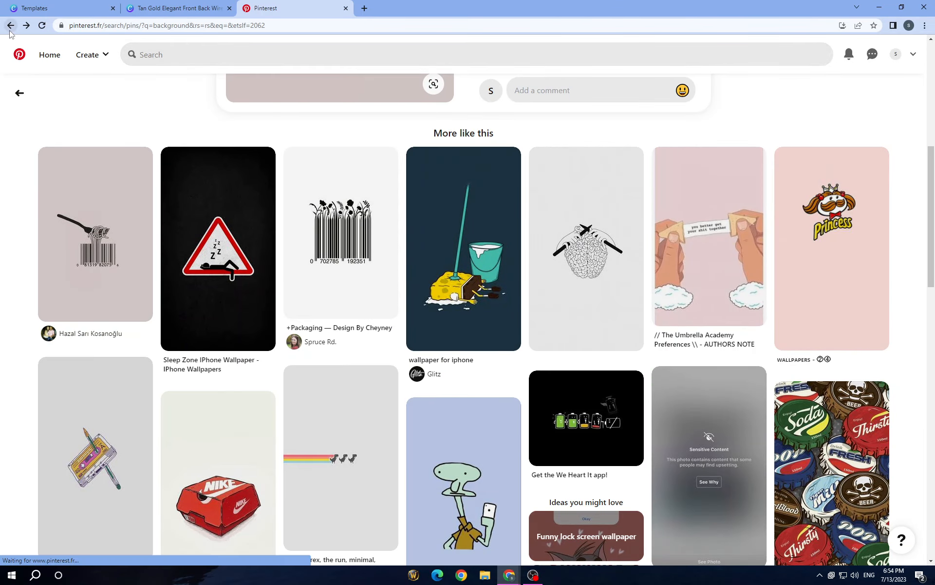
scroll(344, 394, "down", 1)
scroll(344, 393, "down", 2)
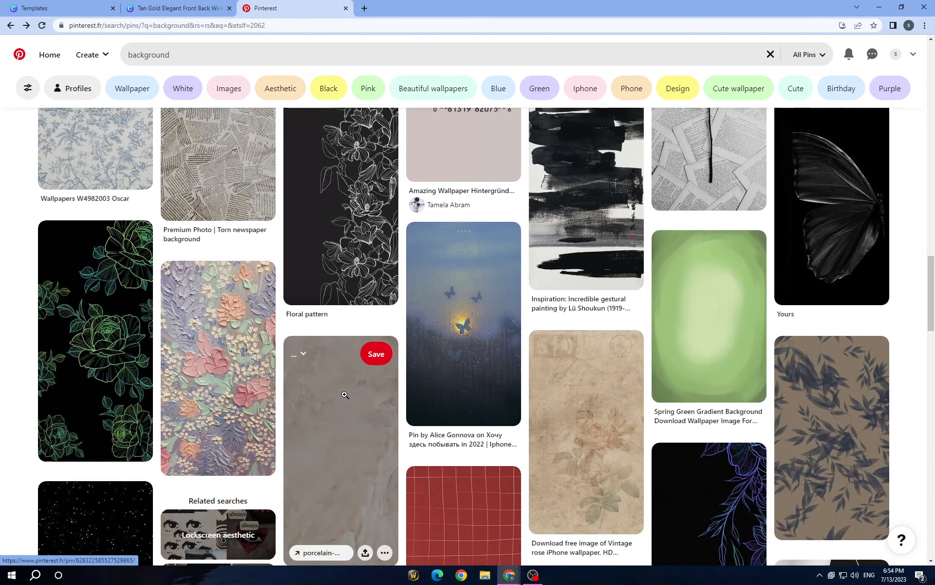
scroll(634, 395, "down", 2)
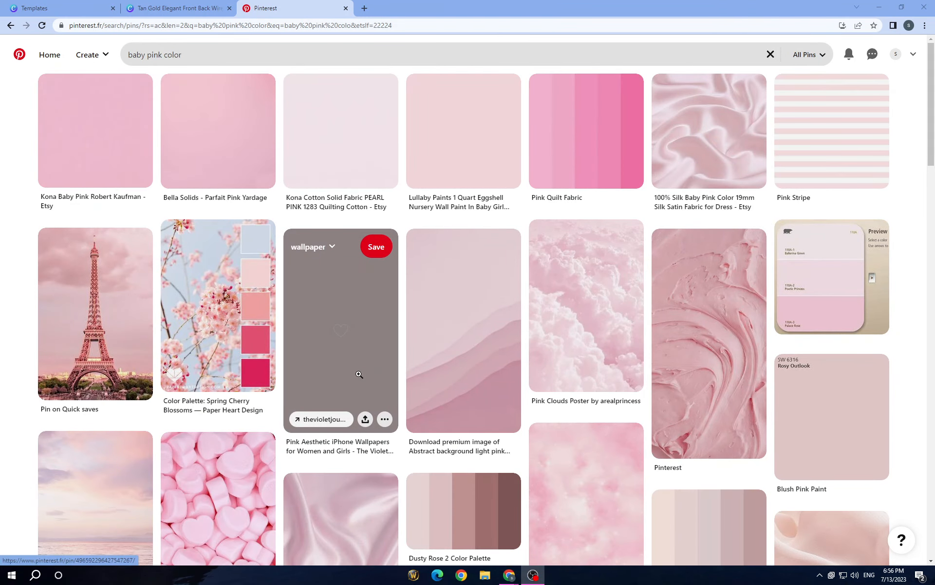
scroll(359, 374, "down", 3)
scroll(359, 371, "up", 3)
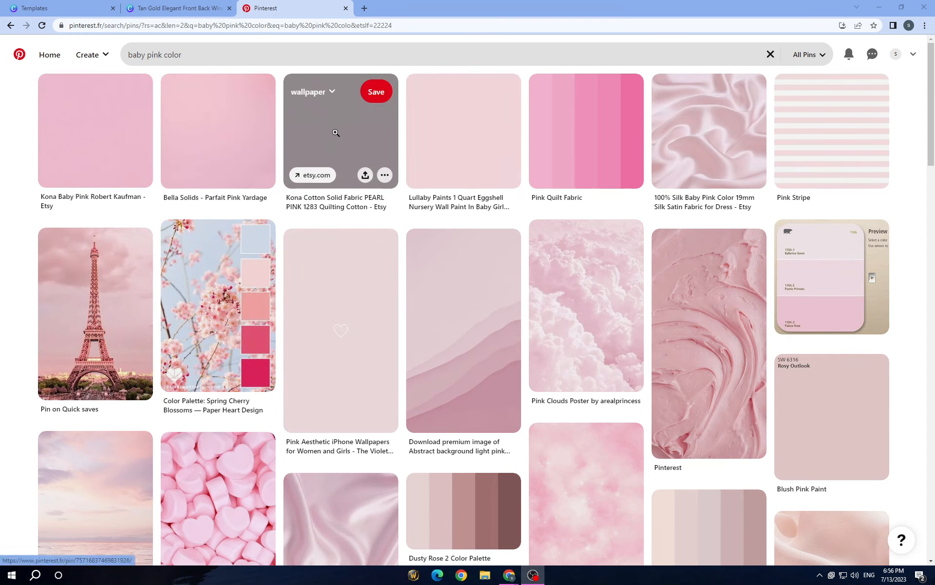
Open the Lullaby Paints pink pin and download the tall plain pink image from its similar pins
left_click(428, 111)
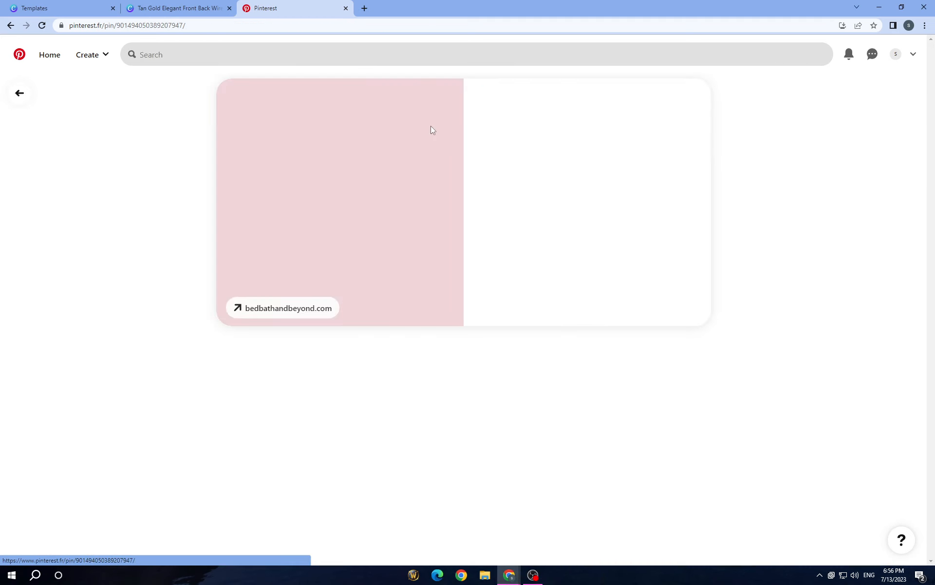
scroll(383, 248, "down", 2)
scroll(383, 248, "down", 4)
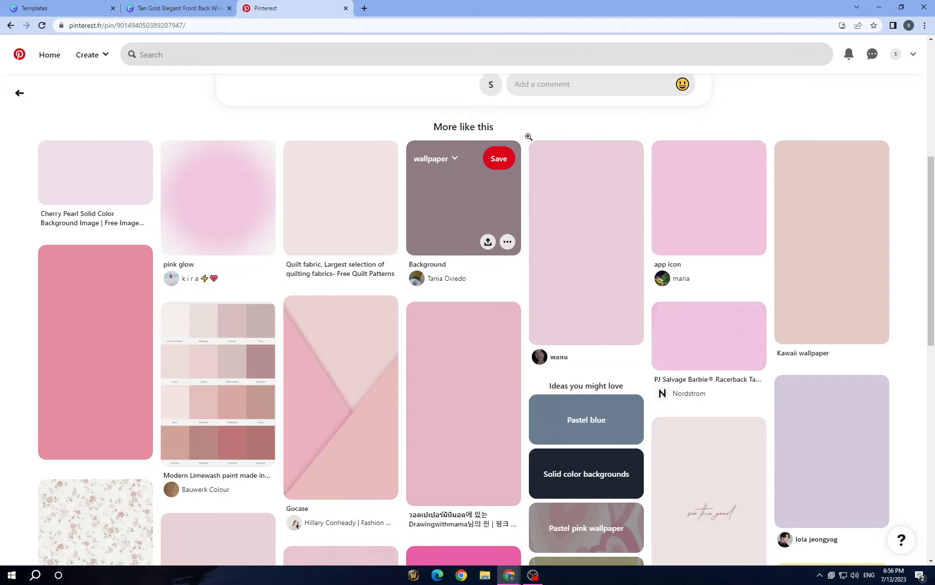
scroll(528, 136, "up", 6)
scroll(668, 376, "down", 2)
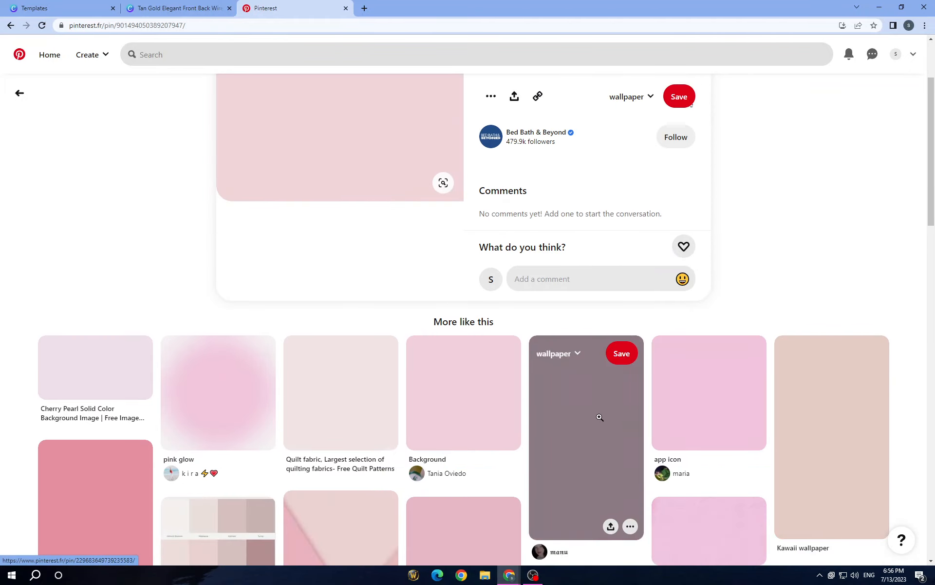
scroll(388, 259, "up", 3)
scroll(451, 271, "down", 5)
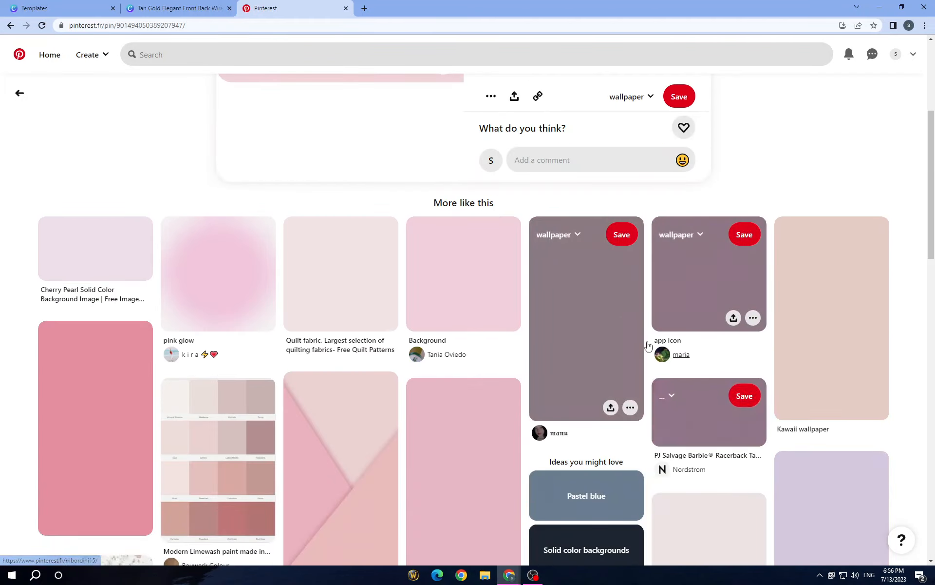
left_click(629, 408)
left_click(623, 451)
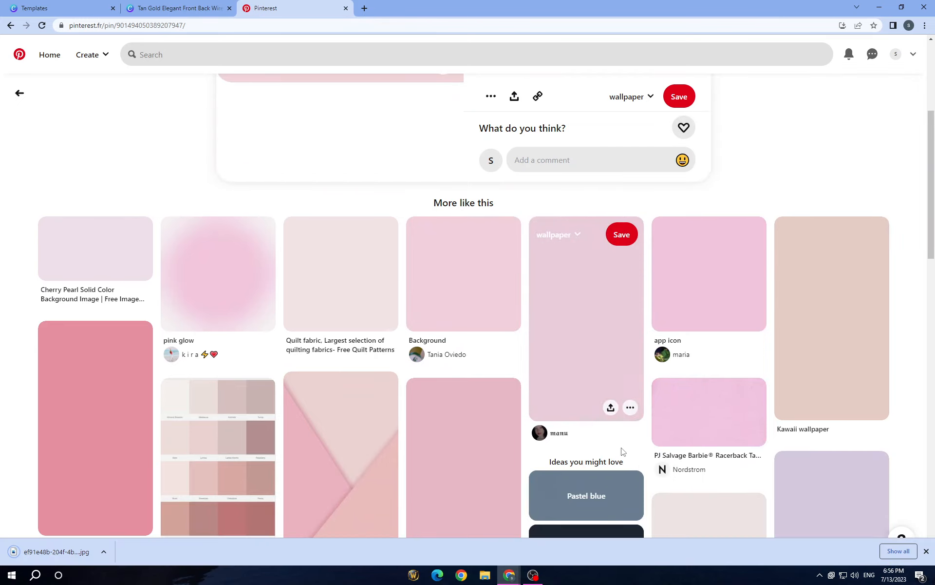
scroll(621, 446, "up", 5)
Switch back to the Canva cover design and delete the black label shape behind the front page title
left_click(159, 8)
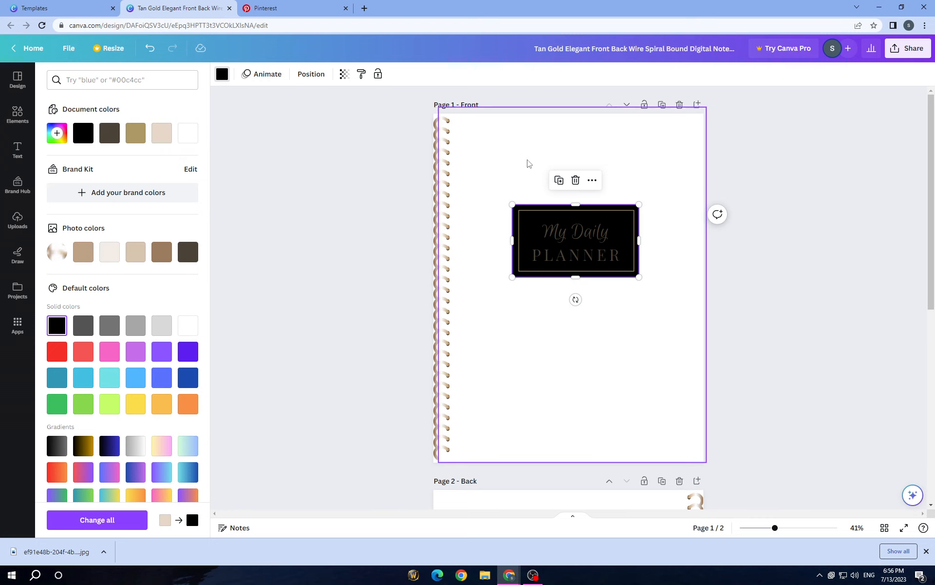
left_click(575, 181)
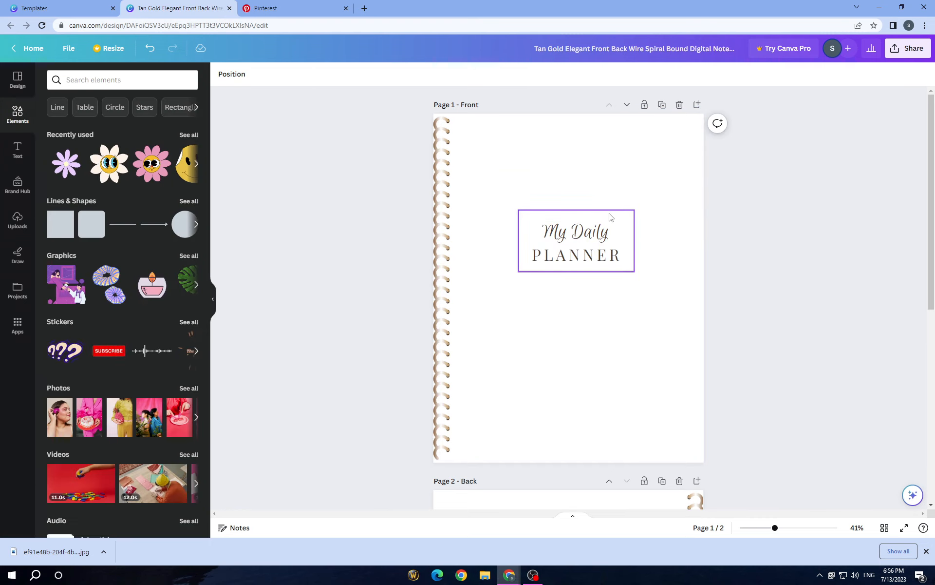
Upload the downloaded plain pink image ef91e48b from the Downloads folder and place it on the front cover page
left_click(576, 185)
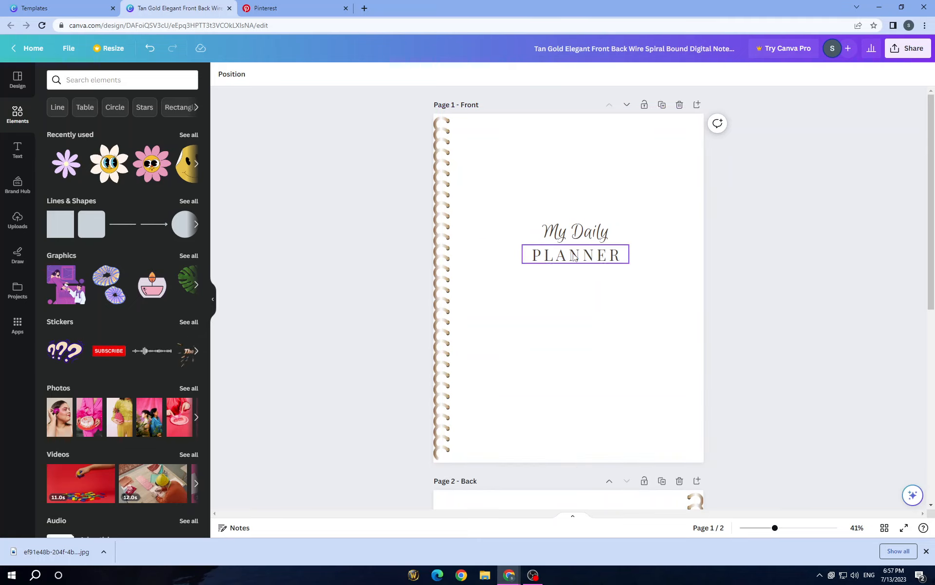
left_click(15, 225)
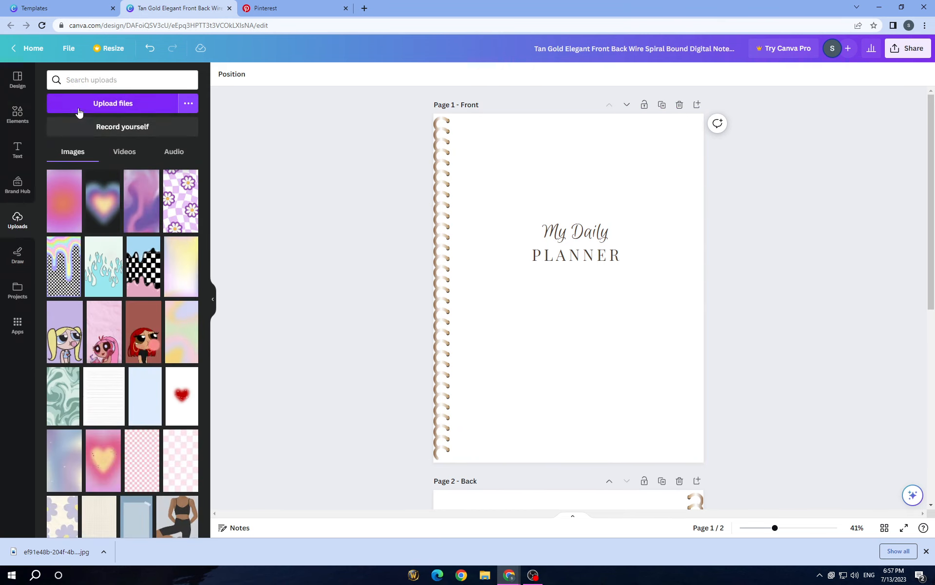
left_click(105, 104)
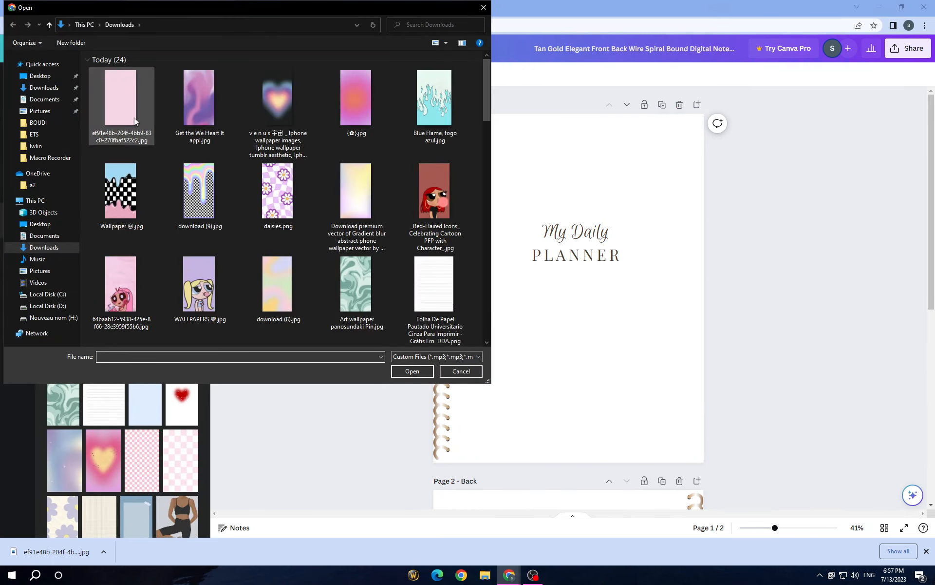
key("Escape")
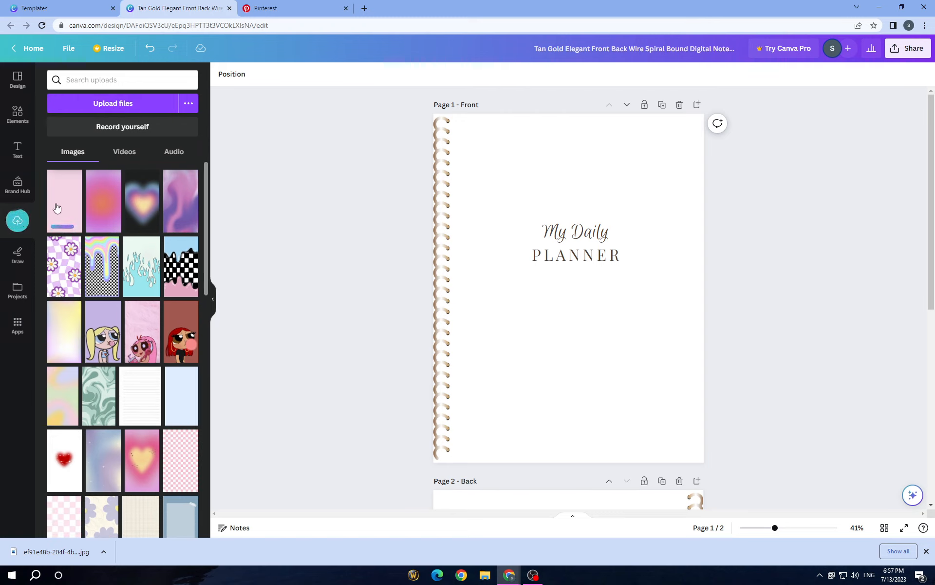
left_click(56, 207)
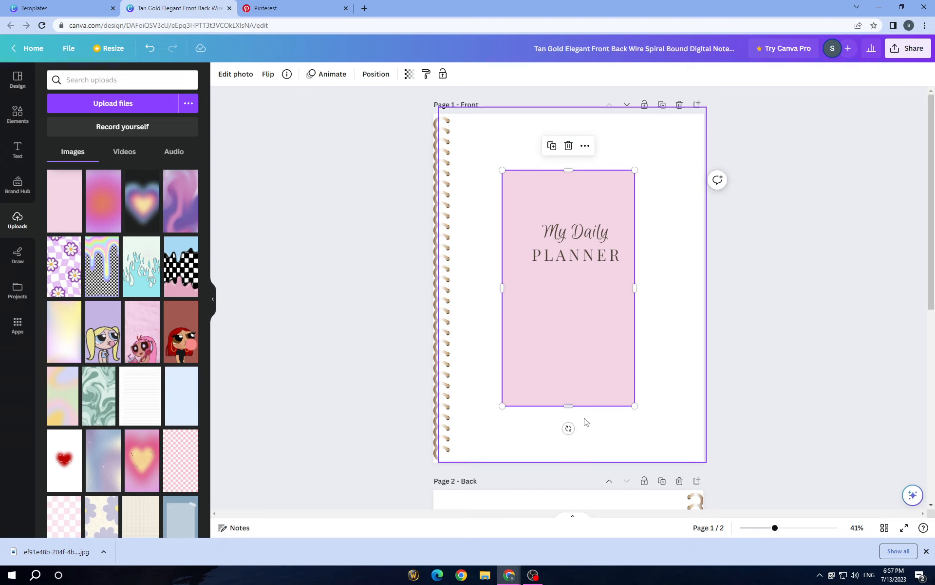
Enlarge and stretch the pink image to cover the front page, leaving a narrow white strip along its left edge for the spiral
left_click_drag(635, 405, 793, 514)
left_click_drag(600, 382, 494, 306)
left_click(447, 310)
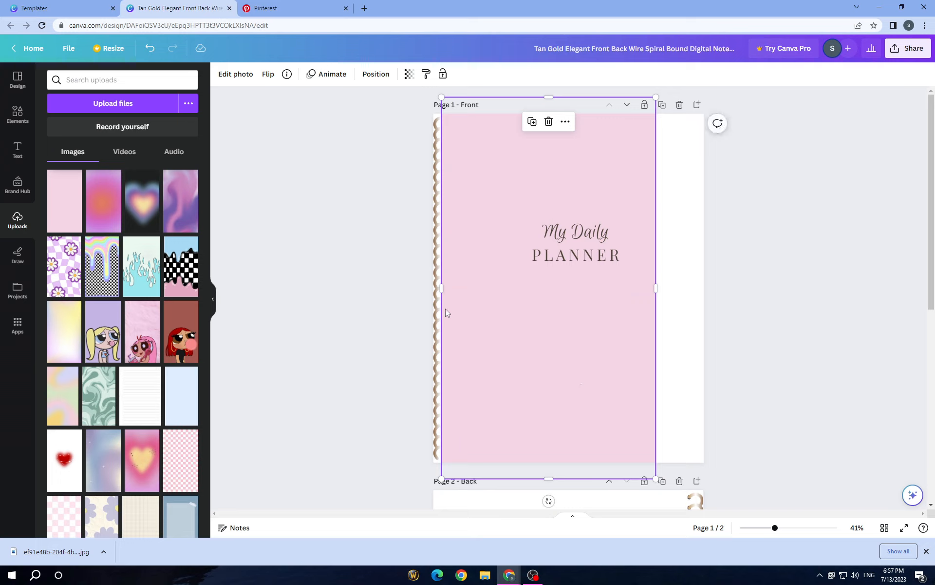
left_click_drag(656, 288, 727, 288)
left_click_drag(443, 286, 446, 288)
Duplicate the spiral binding, delete the original and place the copy over the left edge of the pink background
left_click(435, 288)
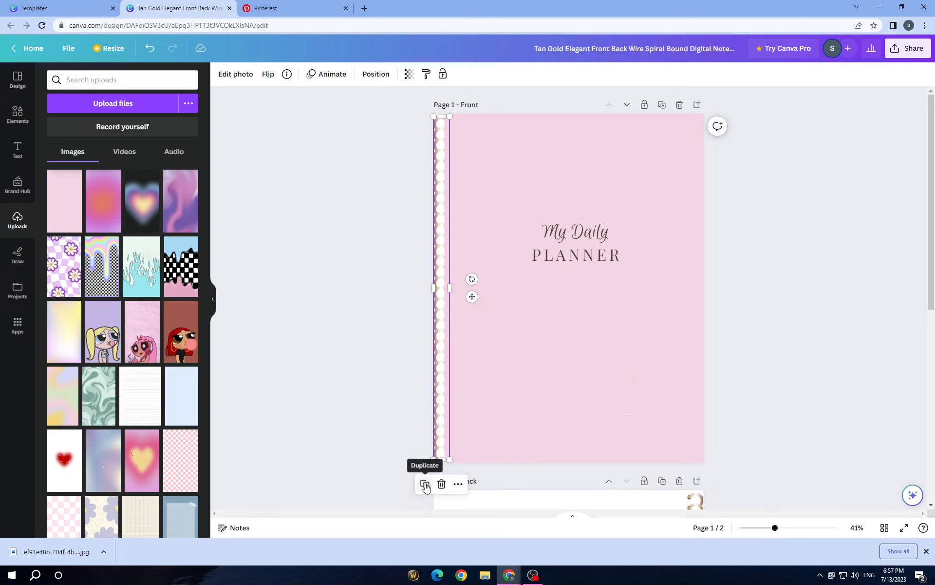
left_click(425, 484)
left_click_drag(444, 376, 476, 374)
left_click(441, 373)
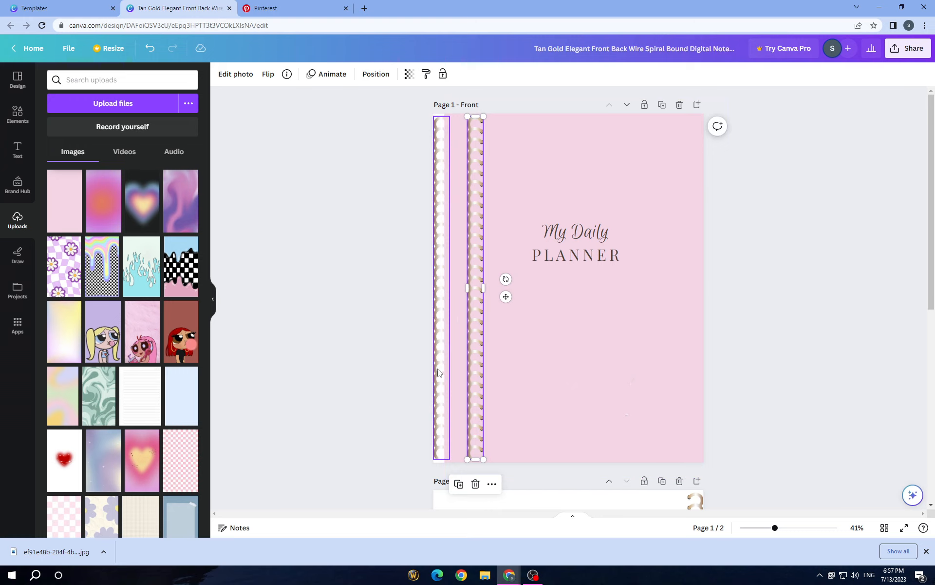
left_click(442, 484)
left_click(469, 420)
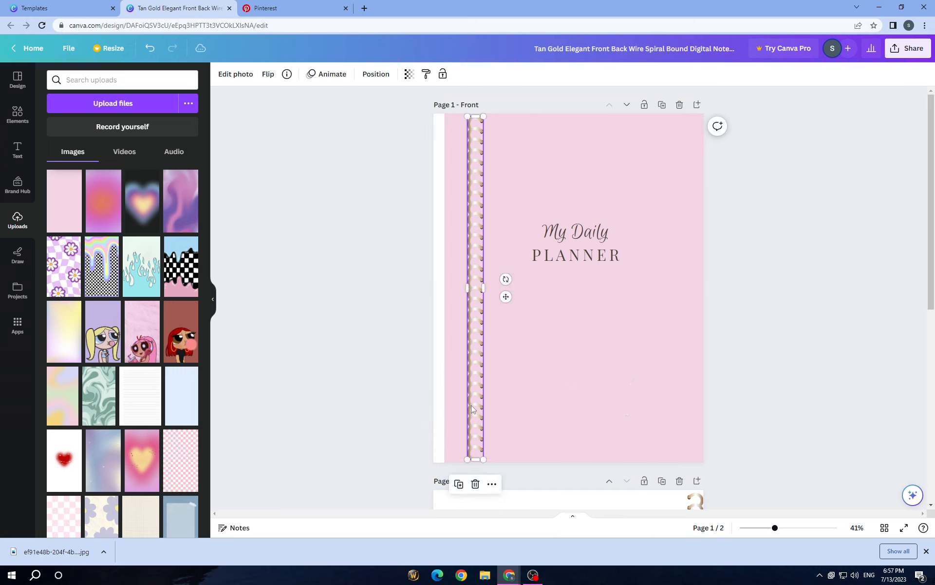
left_click_drag(470, 420, 441, 402)
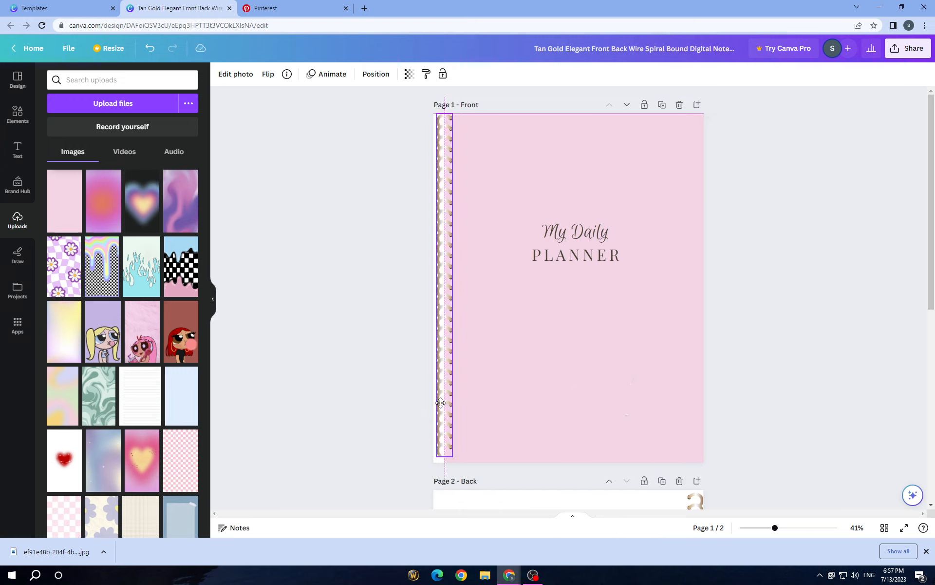
left_click(402, 396)
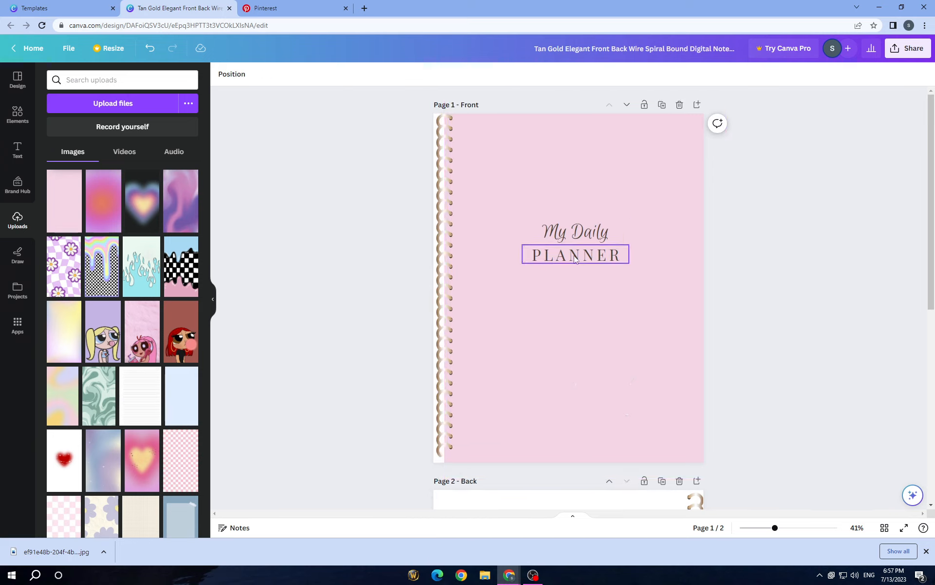
Move PLANNER and My Daily down the front page and shorten the script line to My
left_click_drag(579, 256, 579, 295)
left_click(587, 233)
left_click_drag(587, 234, 587, 252)
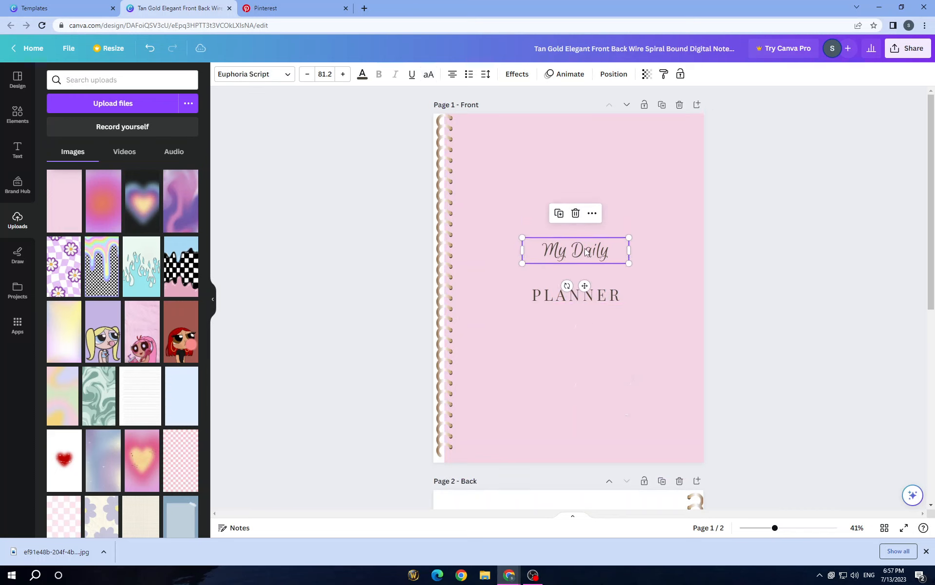
double_click(607, 256)
left_click(604, 256)
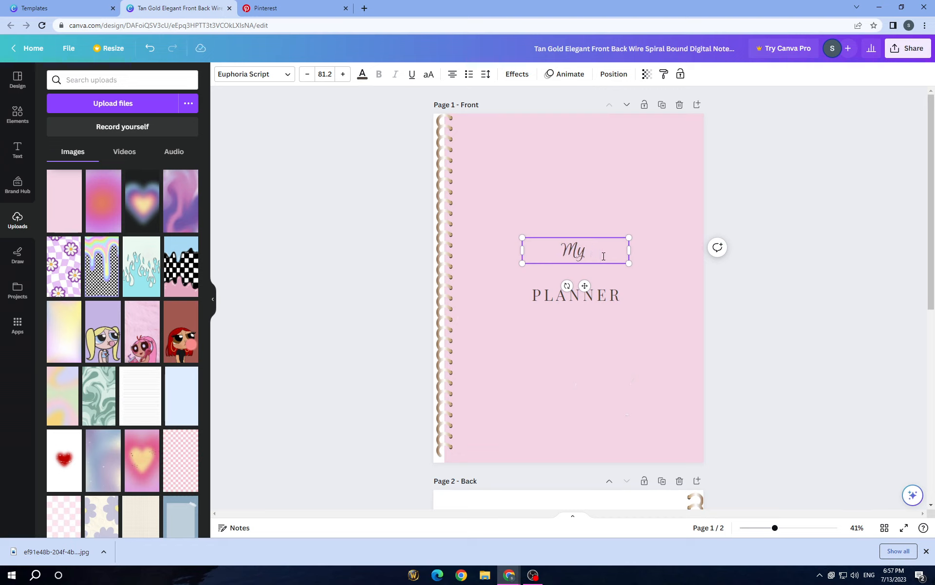
Enlarge the script word My to a font size of about 429 and centre it on the front page
left_click_drag(629, 263, 869, 484)
left_click_drag(795, 302, 566, 290)
left_click(799, 185)
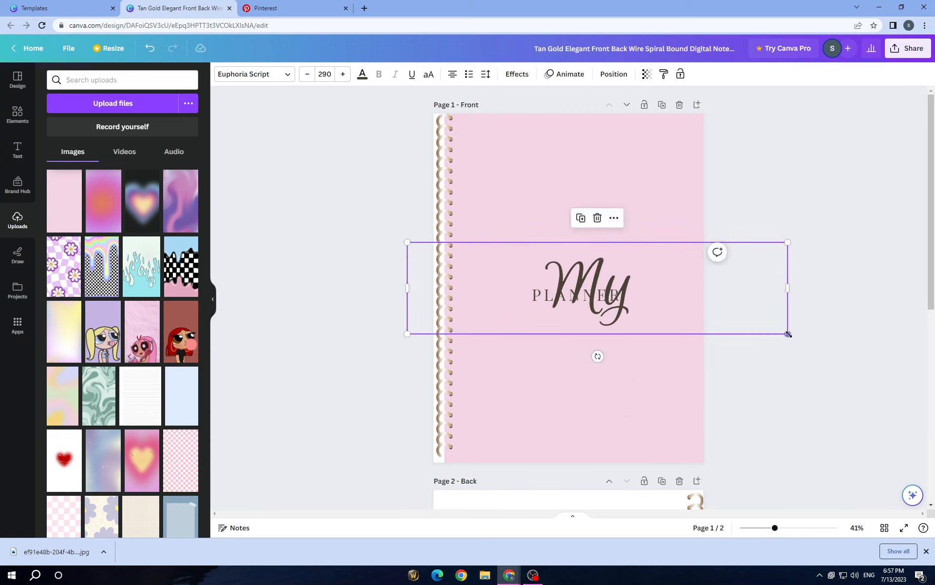
left_click_drag(788, 334, 837, 344)
mouse_move(680, 317)
left_mouse_down()
mouse_move(662, 303)
mouse_move(664, 310)
left_mouse_up()
mouse_move(541, 296)
left_mouse_down()
mouse_move(545, 284)
mouse_move(535, 302)
left_mouse_up()
left_click_drag(811, 346, 931, 378)
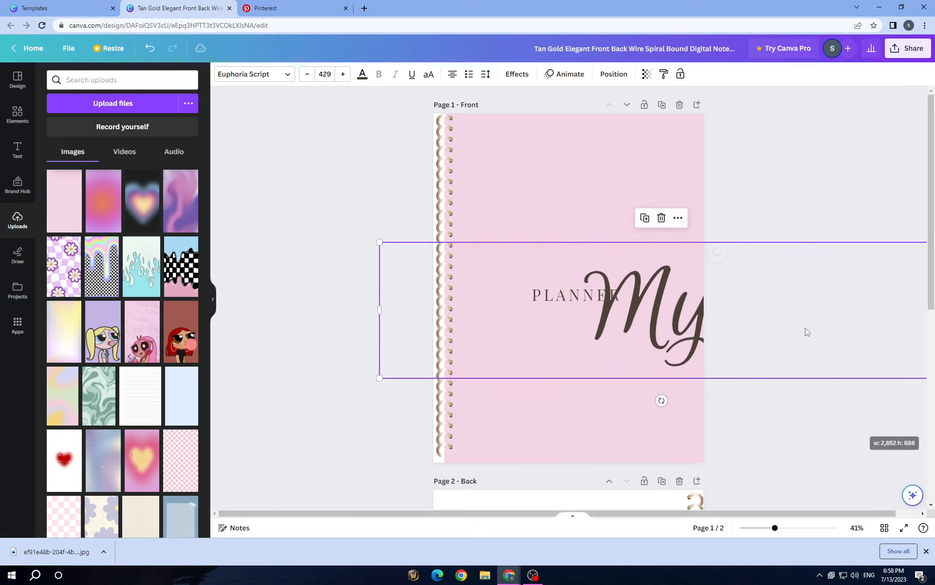
left_click_drag(803, 328, 723, 297)
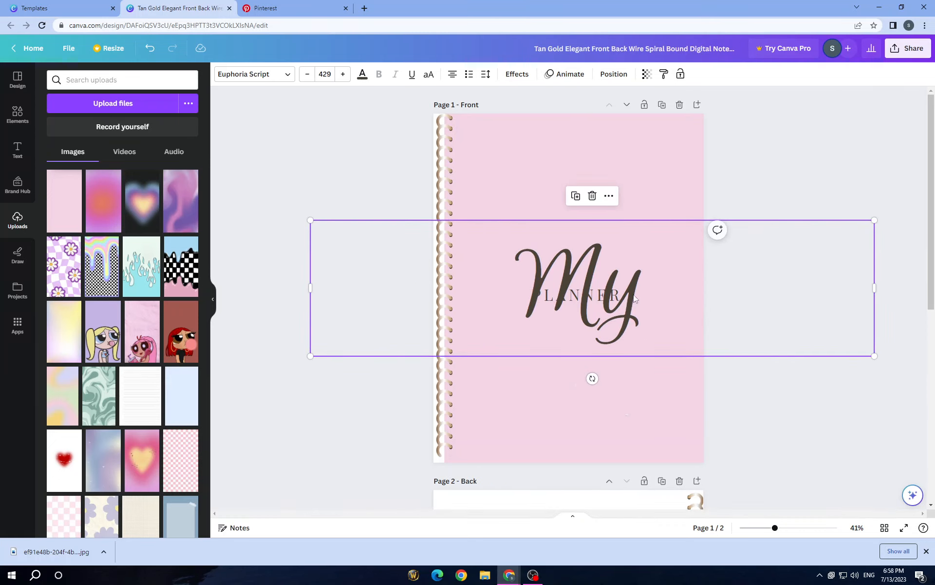
Reduce the word My to a font size of about 363 and space it out above PLANNER in the middle of the page
left_click_drag(876, 356, 789, 334)
left_click_drag(726, 299, 753, 309)
left_click_drag(693, 255, 694, 181)
left_click_drag(609, 298, 607, 391)
left_click_drag(611, 239, 615, 294)
Set the text color of PLANNER to the tan photo color #bfa187 and move it up just below My
left_click(572, 388)
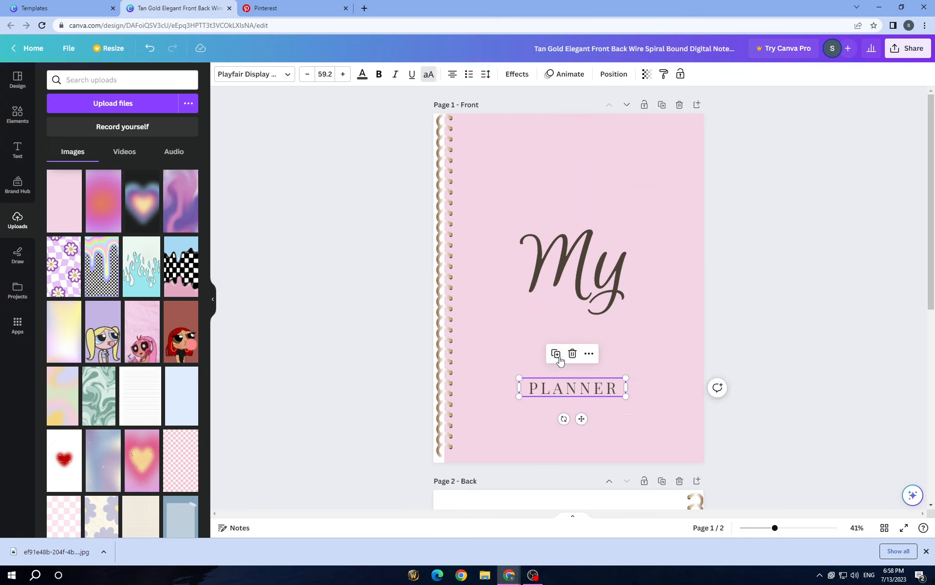
left_click(362, 75)
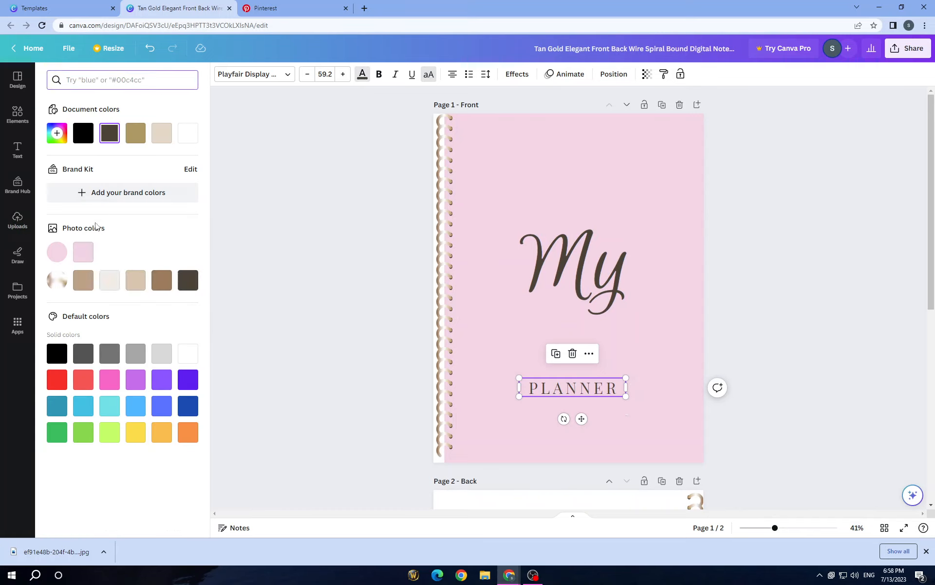
left_click(83, 280)
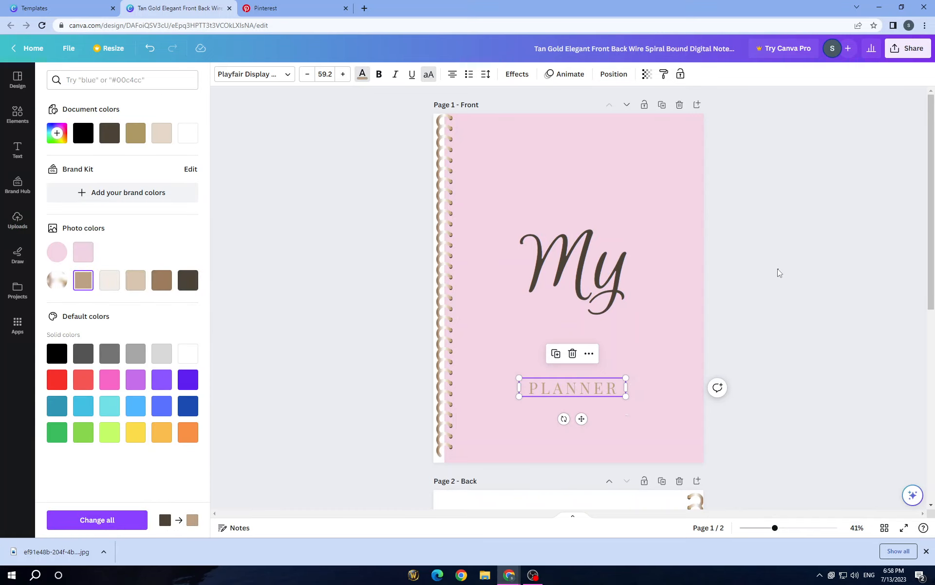
left_click_drag(606, 389, 606, 339)
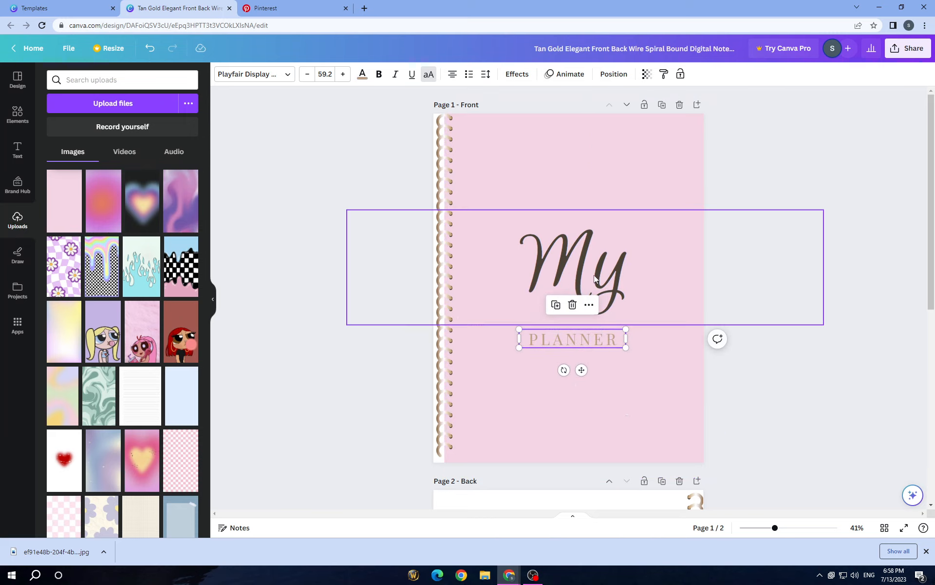
Shrink the word My to well below font size 237 and reposition it slightly above the centre of the cover
left_click(713, 307)
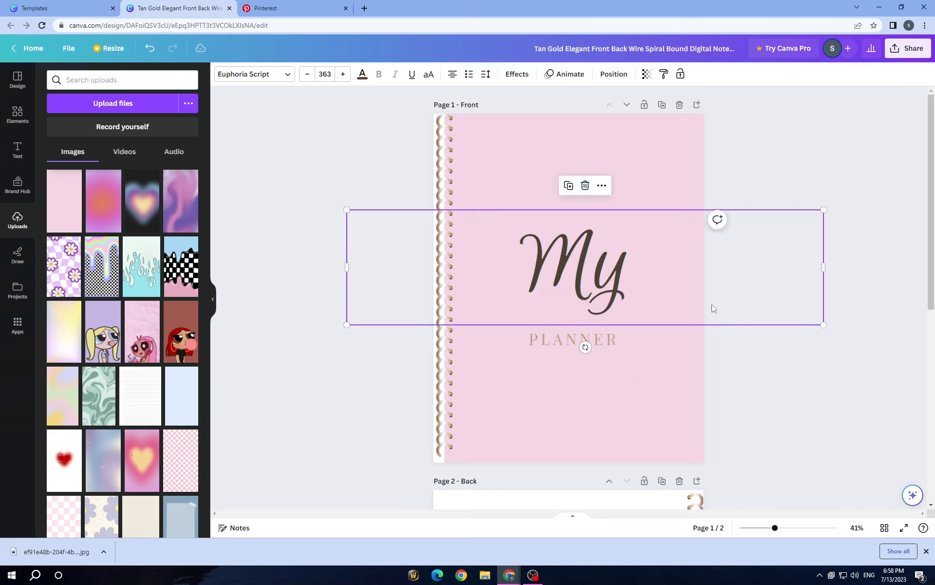
left_click_drag(823, 325, 660, 284)
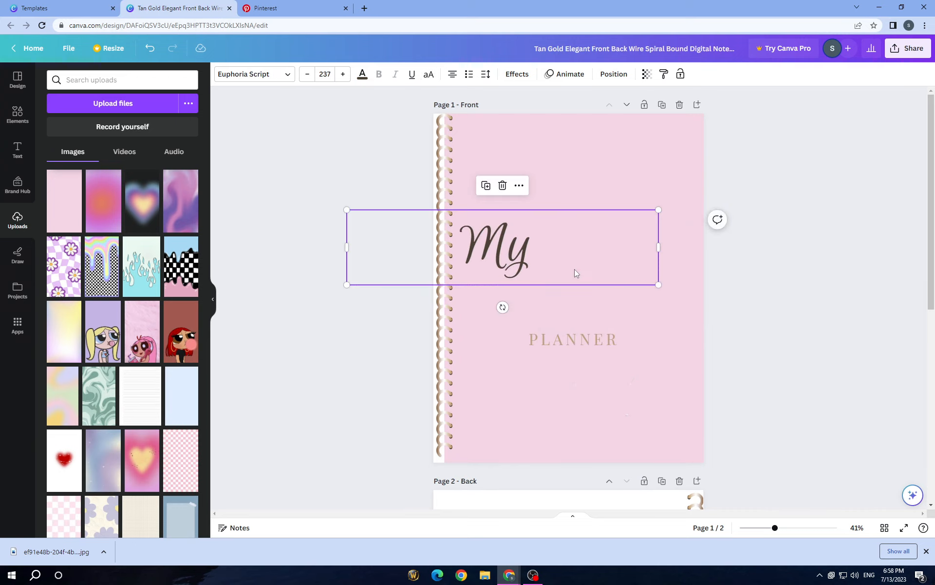
left_click_drag(575, 269, 604, 311)
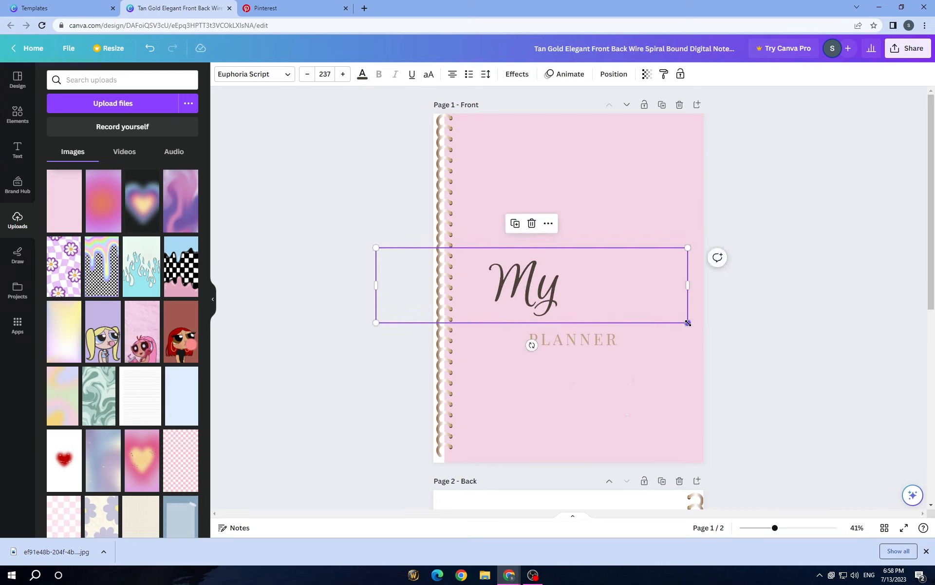
left_click_drag(687, 322, 620, 306)
left_click_drag(568, 284, 603, 272)
Move PLANNER beside the lower right of My and fine-tune its position so it sits close to the tail of the y
left_click_drag(594, 346, 637, 271)
left_click(779, 277)
left_click(637, 285)
left_click(724, 291)
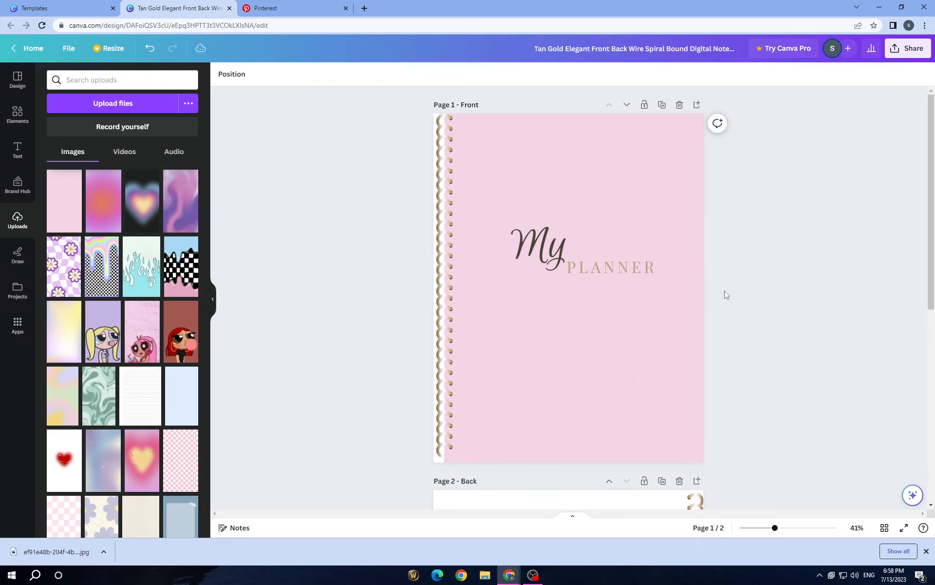
left_click(649, 274)
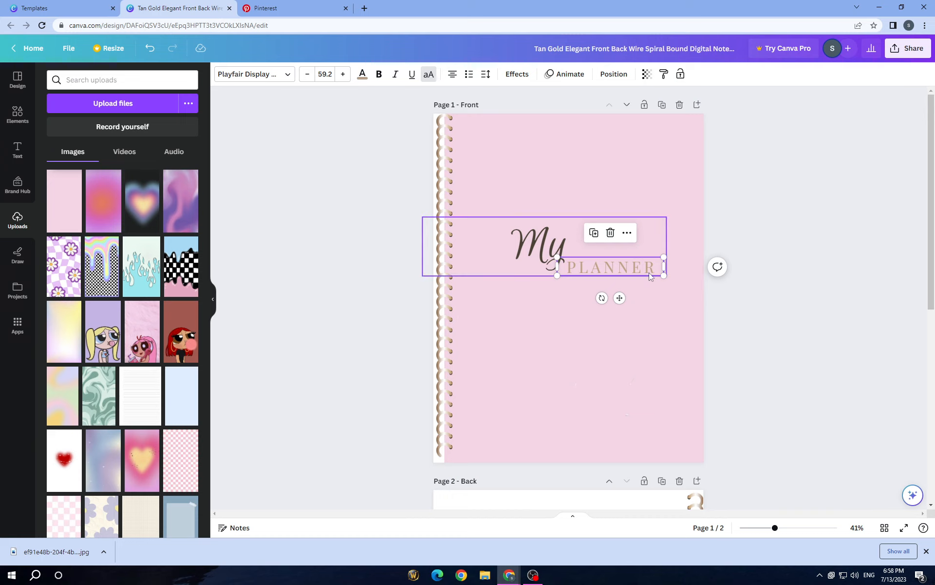
left_click_drag(648, 266, 643, 269)
left_click(716, 269)
left_click(759, 218)
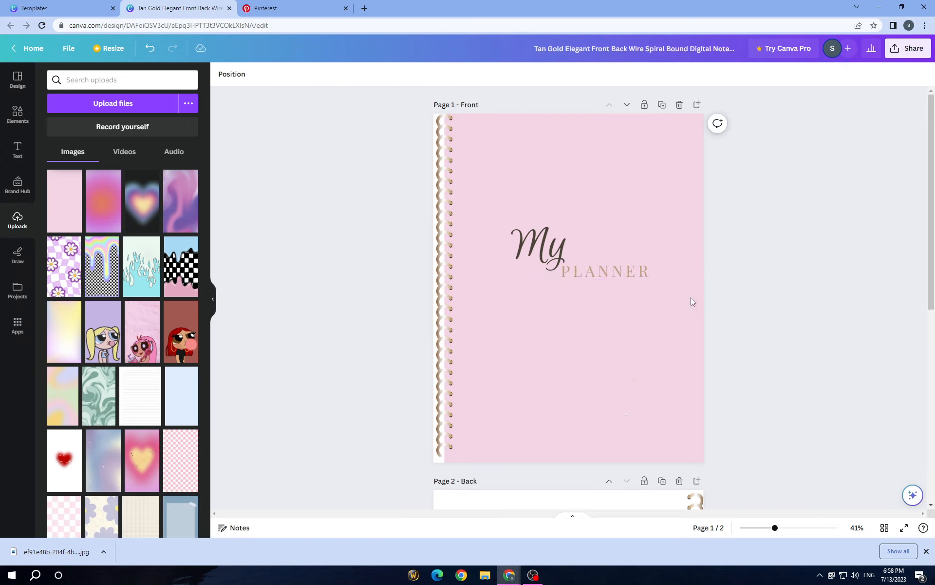
Try Libre Baskerville with and without bold, Euphoria Script, Playfair Display and Glacial Indifference as the font of PLANNER
left_click(643, 276)
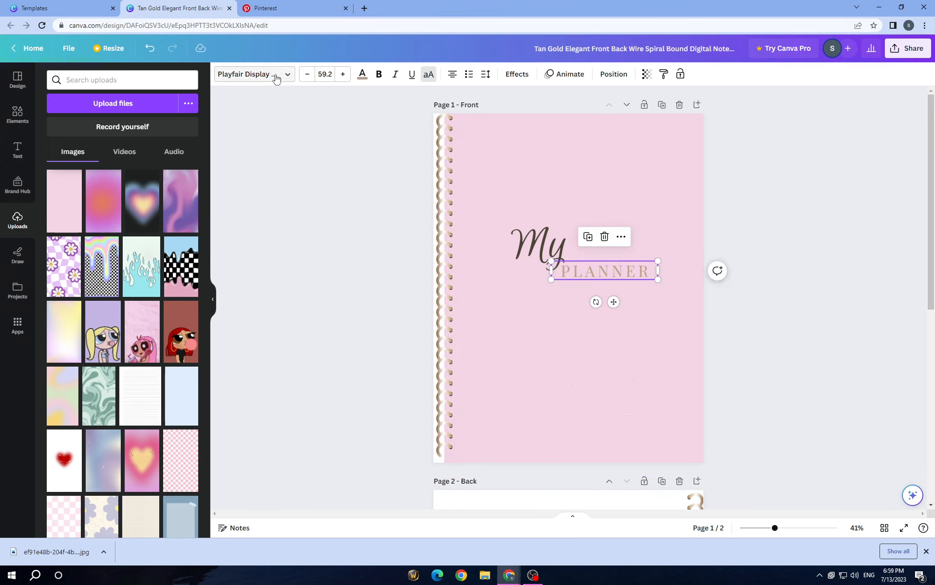
left_click(275, 78)
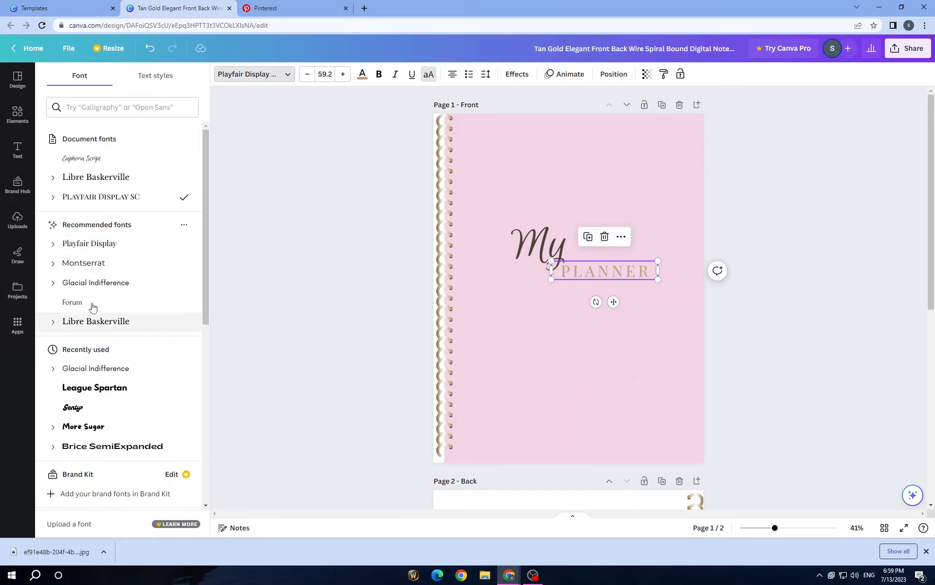
left_click(122, 180)
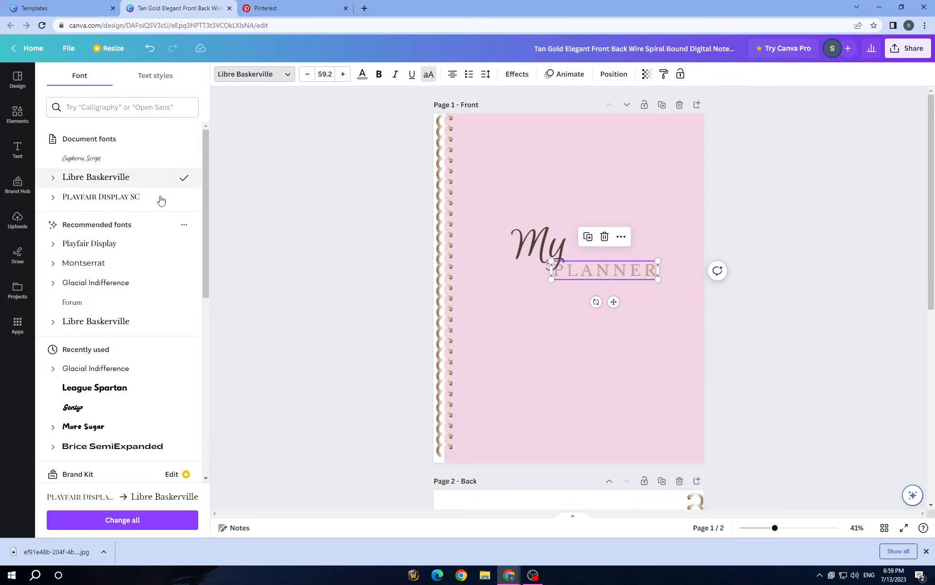
left_click(380, 74)
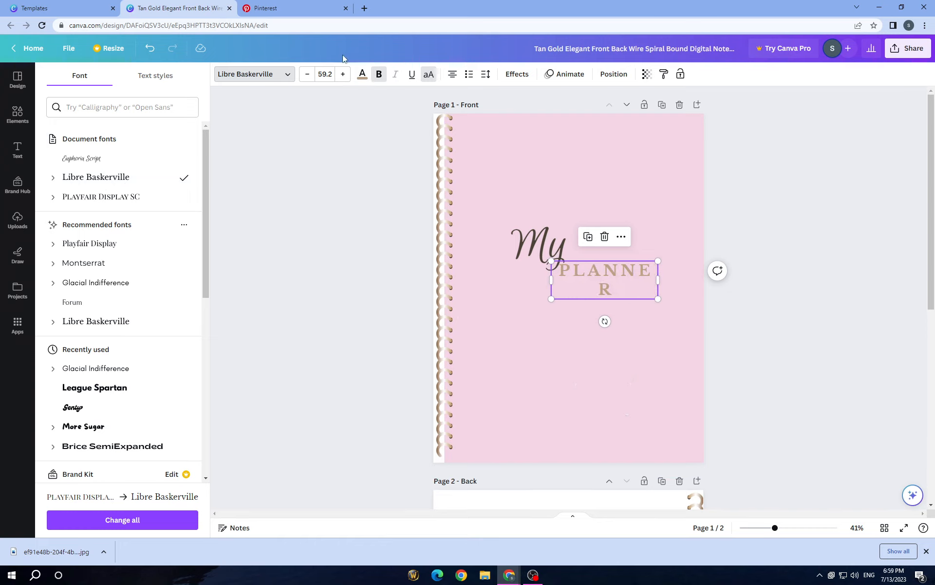
left_click(379, 74)
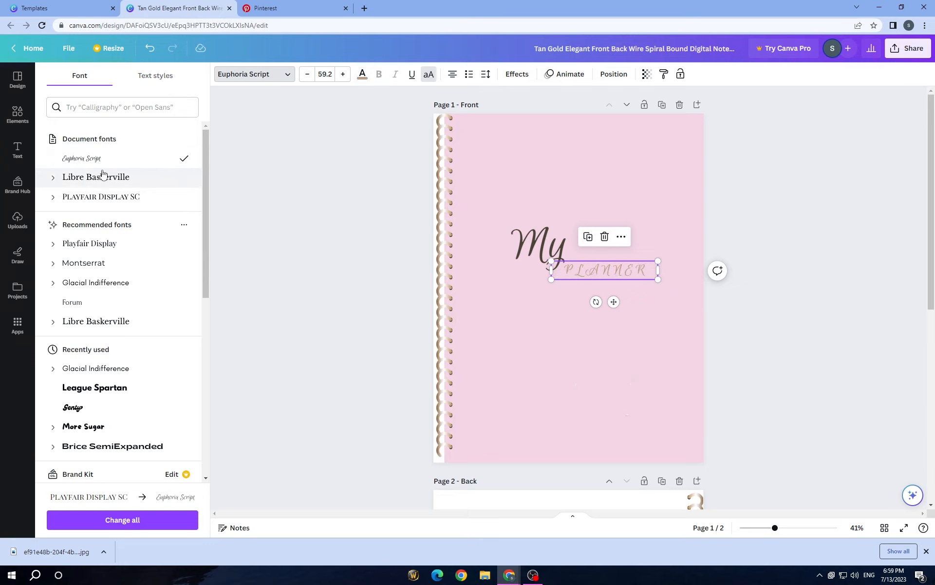
left_click(101, 199)
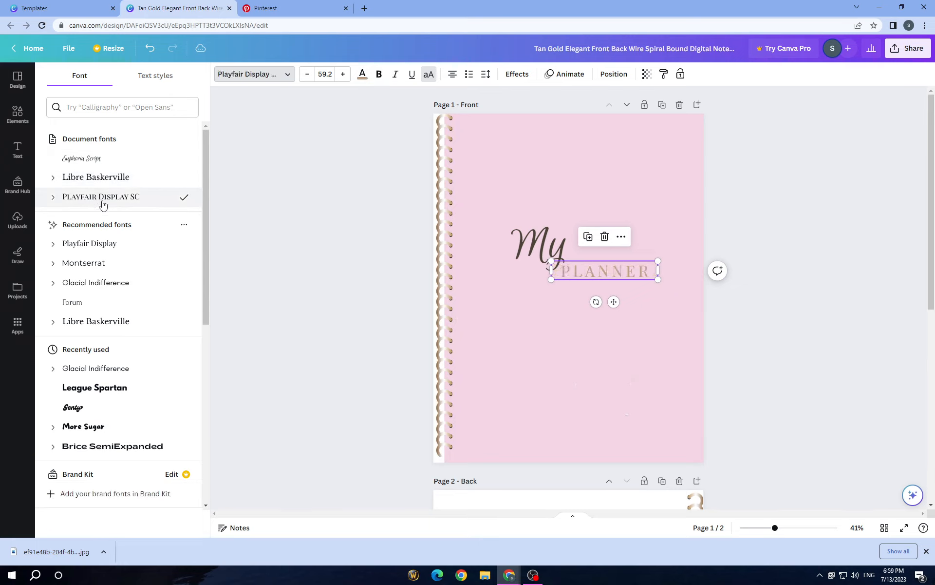
left_click(102, 263)
left_click(106, 285)
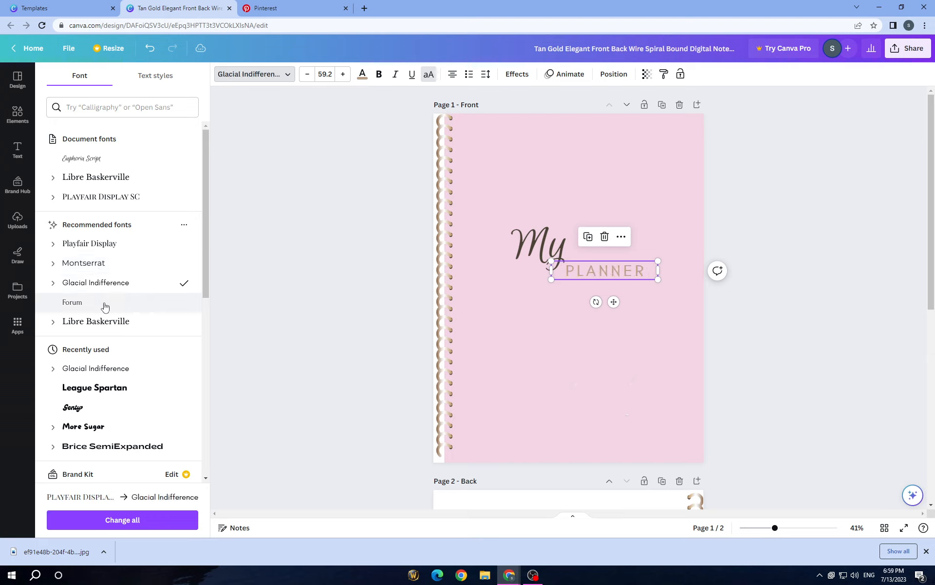
left_click(109, 324)
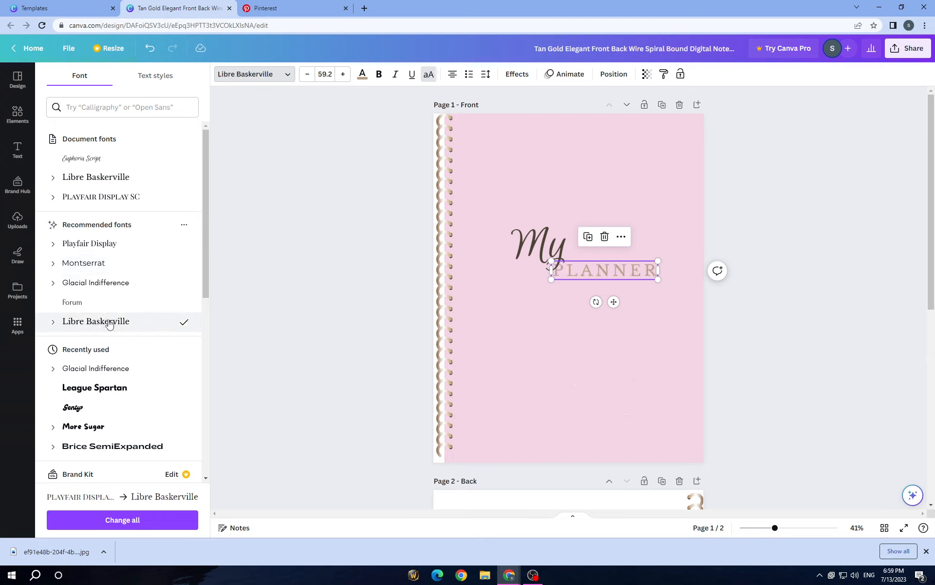
Try Alegreya and Aileron from the popular fonts on PLANNER and settle on Alice
scroll(109, 373, "down", 5)
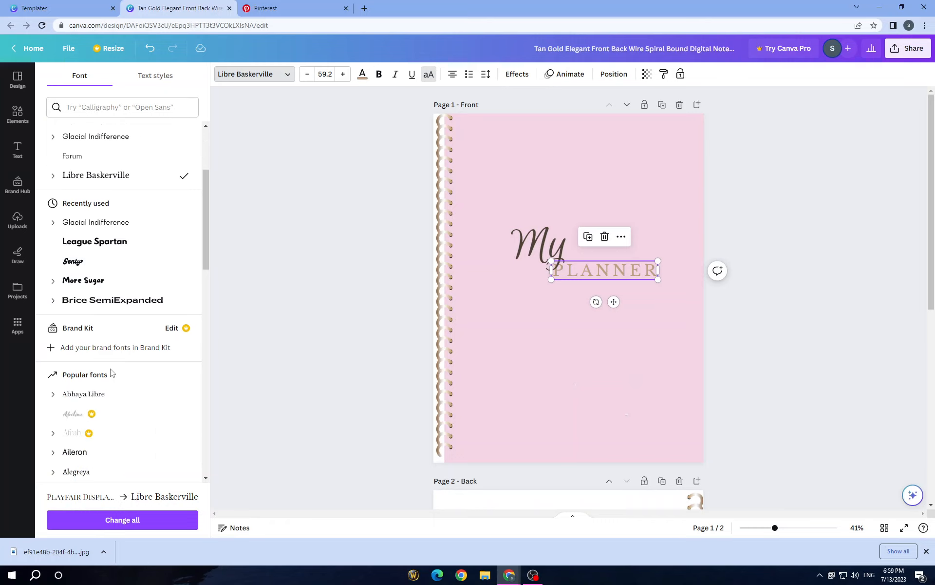
left_click(125, 297)
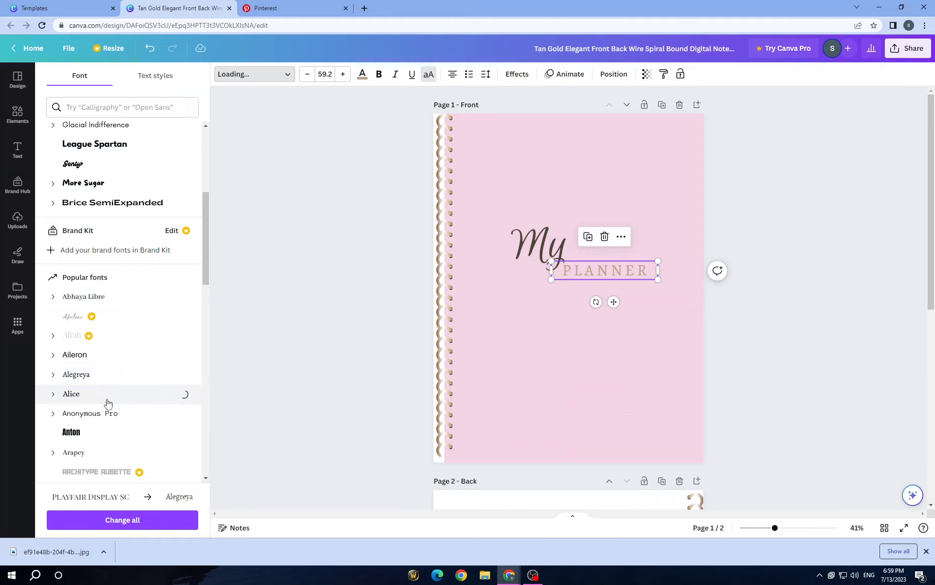
left_click(113, 354)
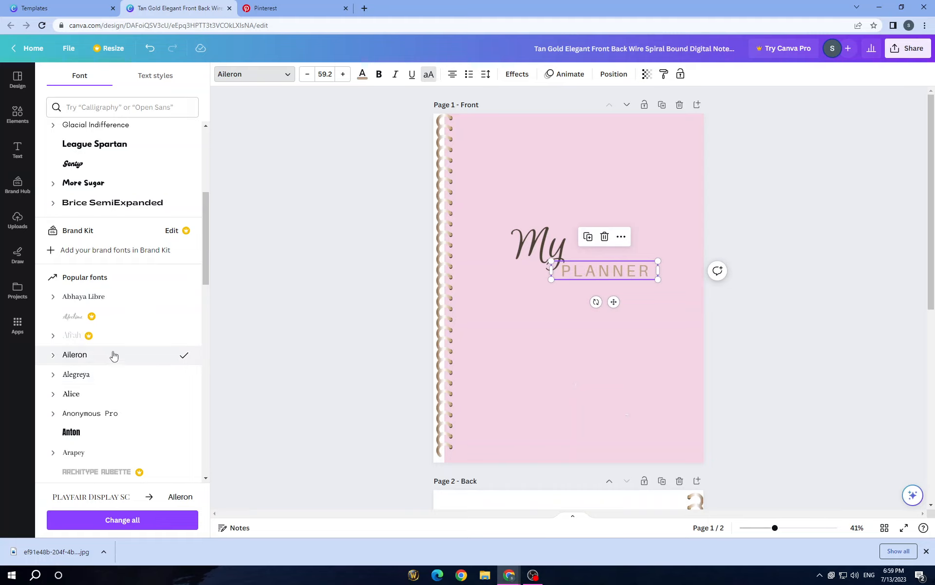
left_click(115, 394)
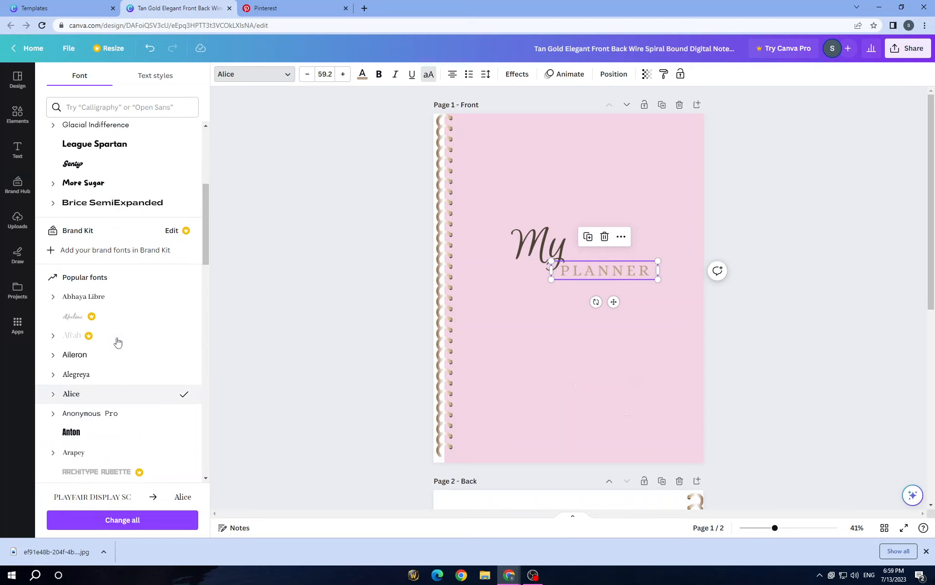
scroll(117, 341, "up", 5)
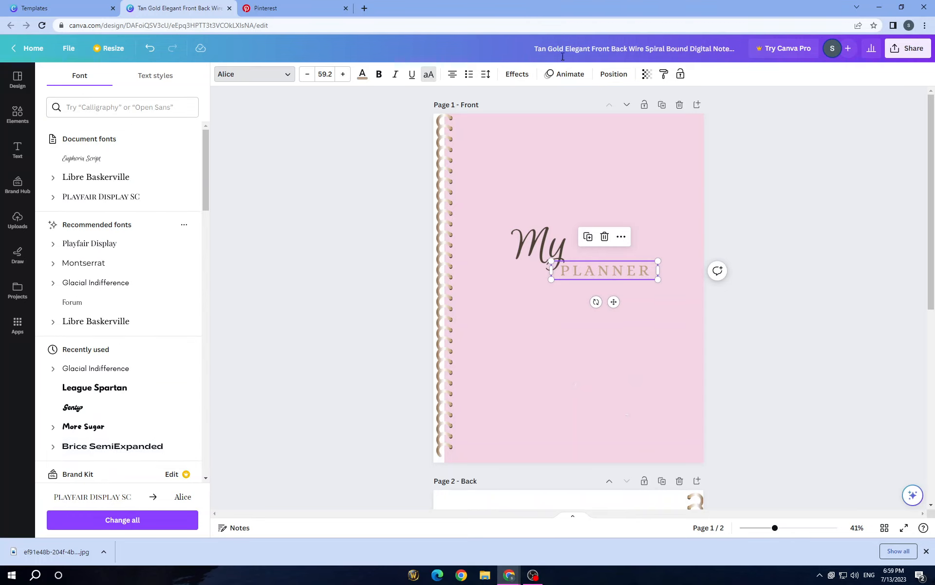
Try the Hollow, Shadow and Lift text effects on PLANNER and return its effect style to None
left_click(512, 74)
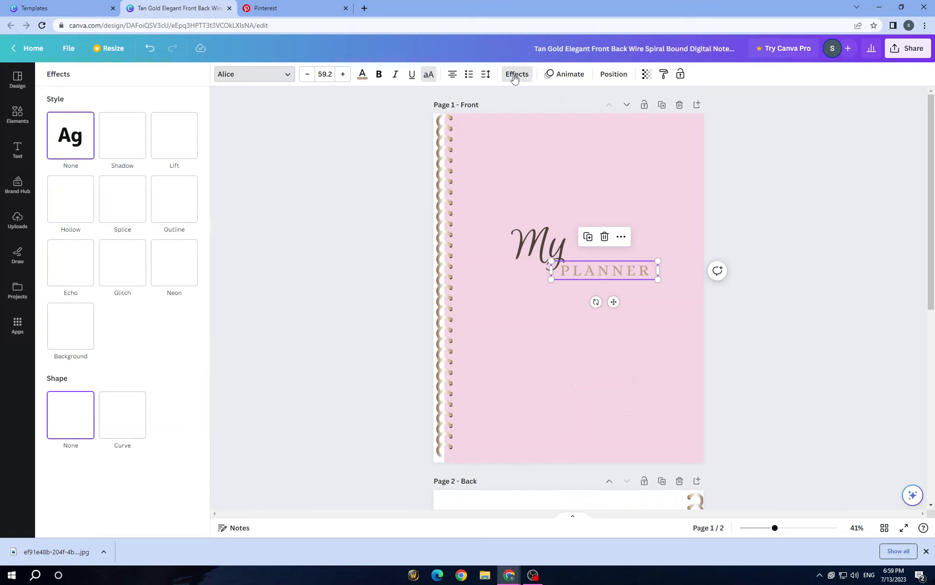
left_click(72, 213)
left_click(116, 129)
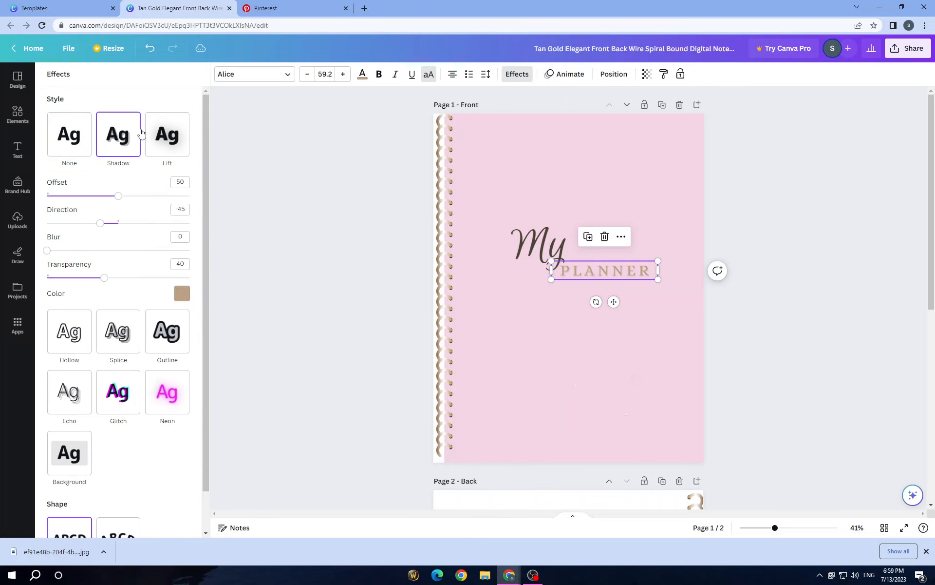
left_click(165, 140)
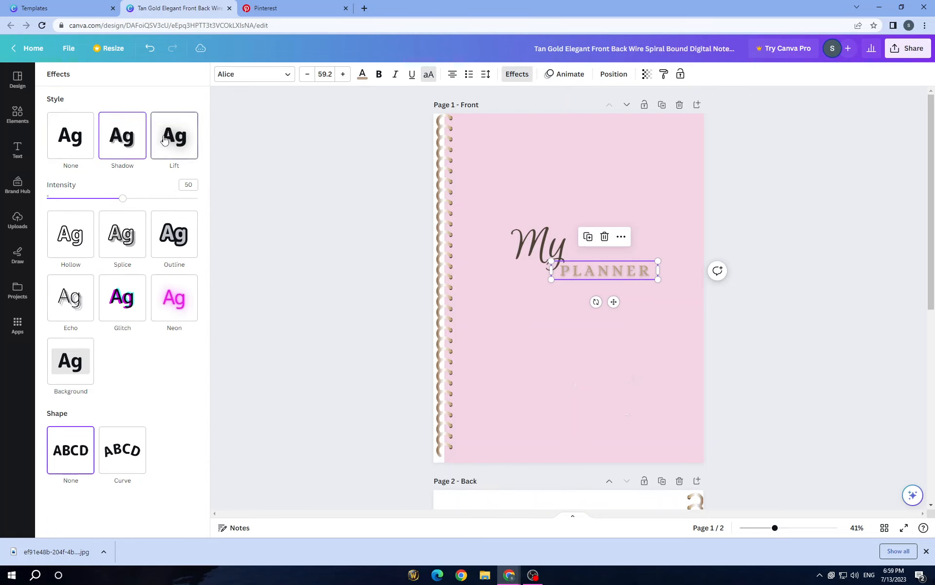
left_click(117, 151)
left_click(58, 148)
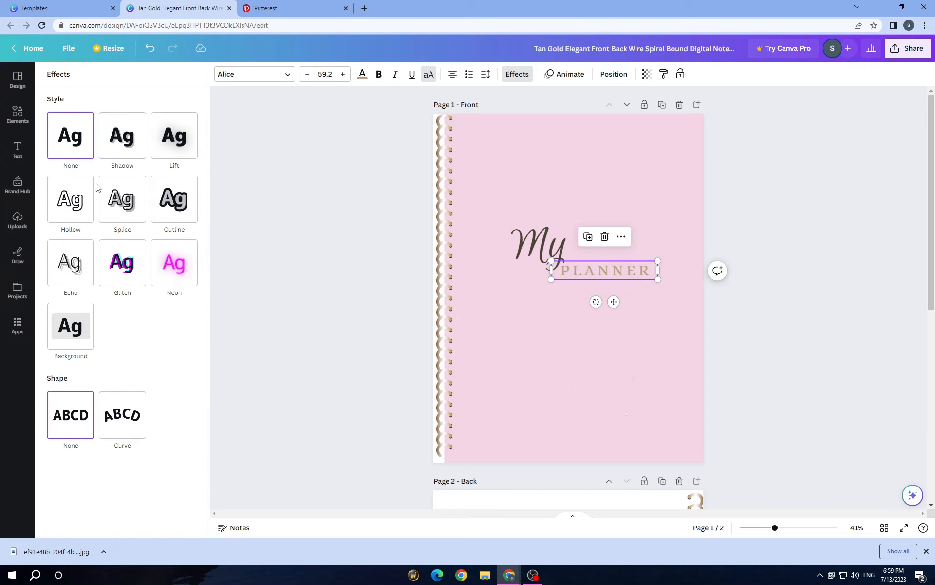
left_click(325, 178)
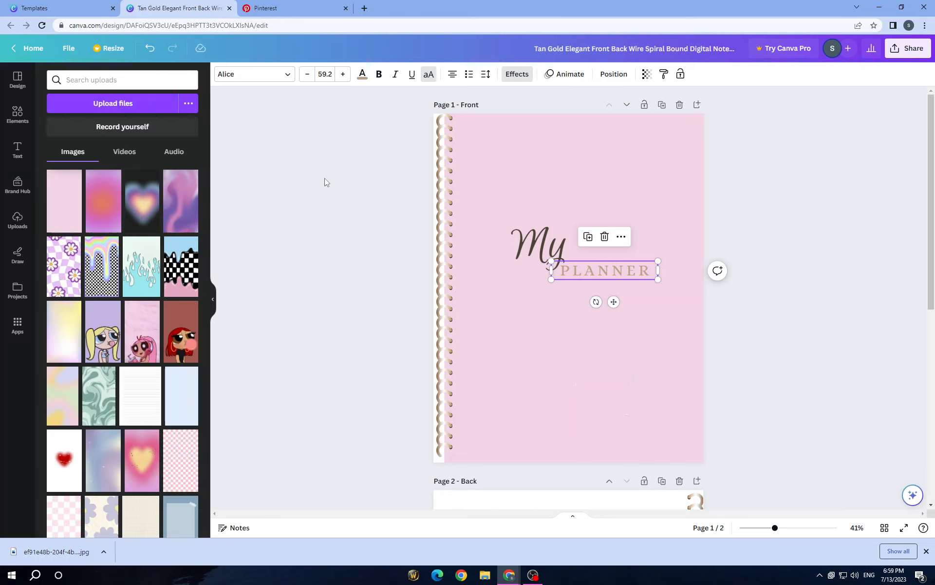
left_click(325, 180)
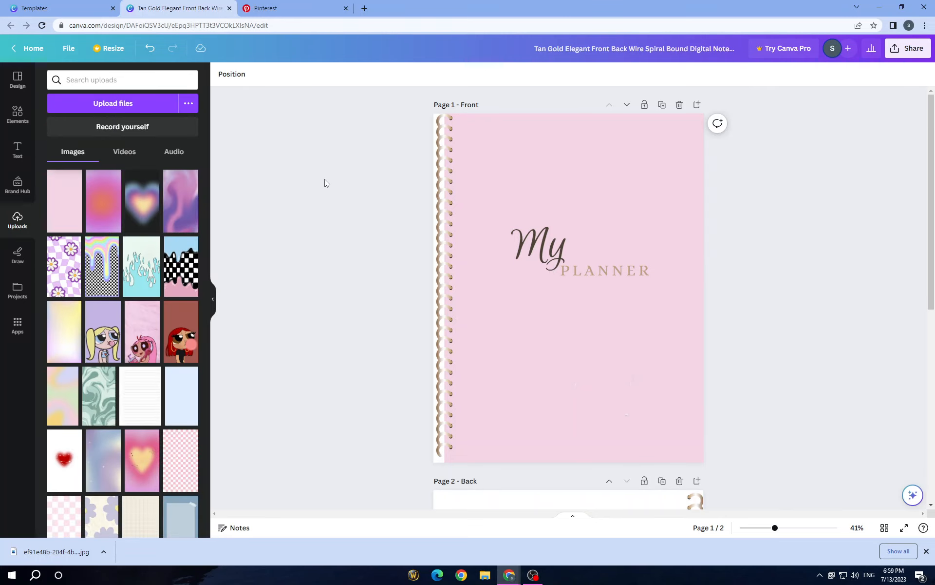
Try black as the text color of My and restore it to the dark brown document color #4d4338
left_click(519, 243)
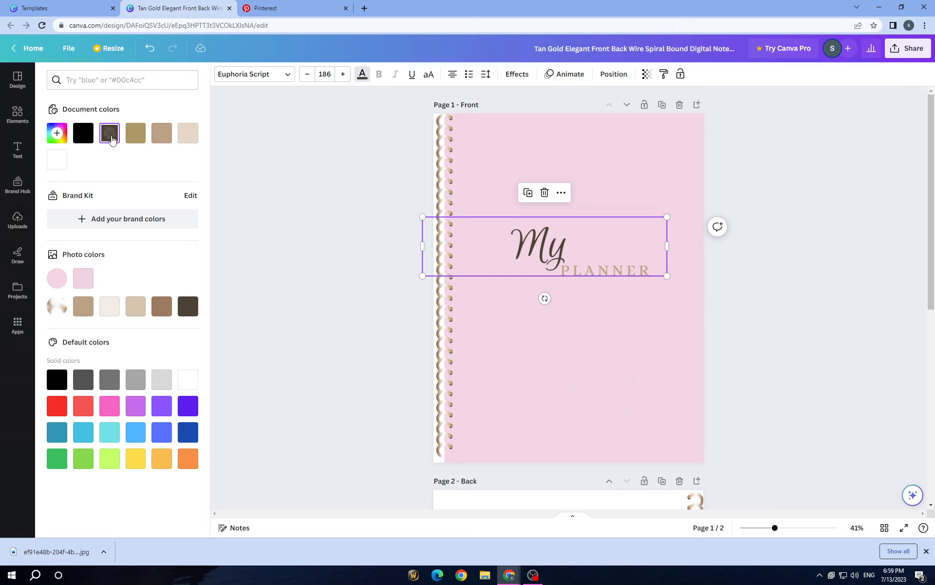
left_click(83, 132)
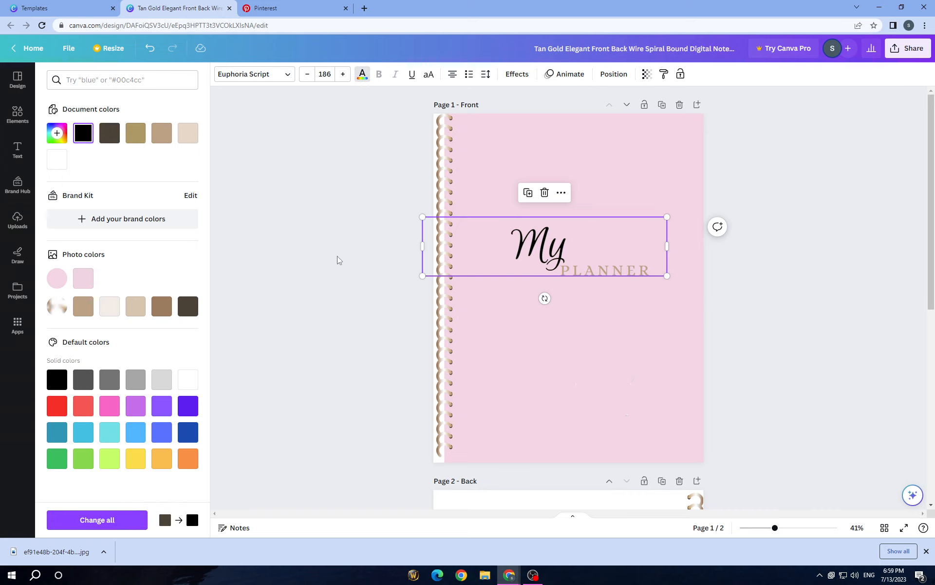
left_click(337, 255)
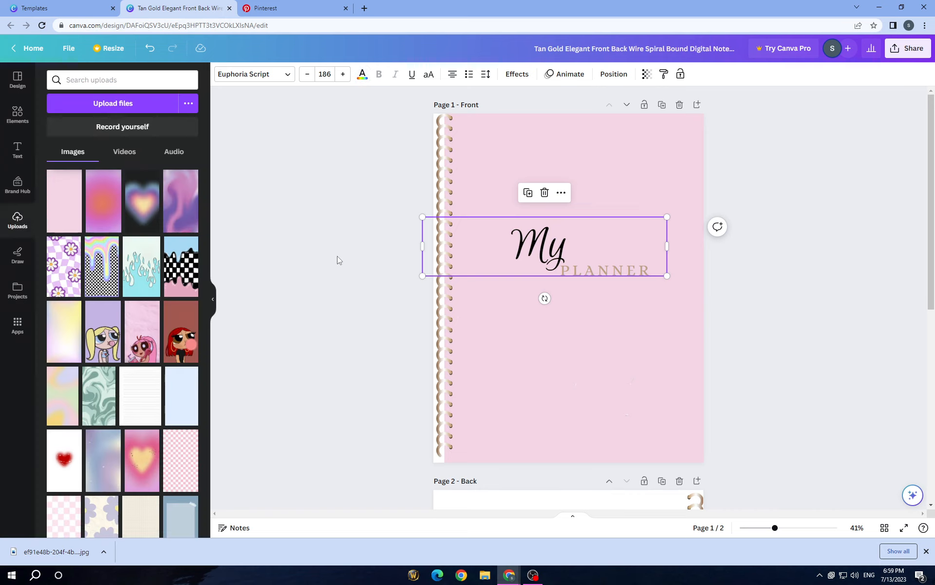
left_click(534, 251)
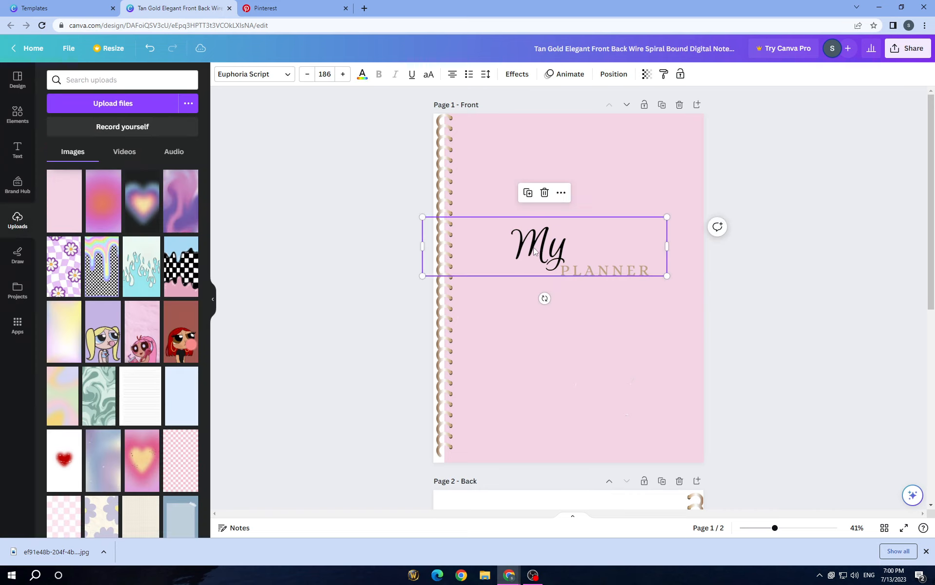
left_click(362, 74)
left_click(108, 139)
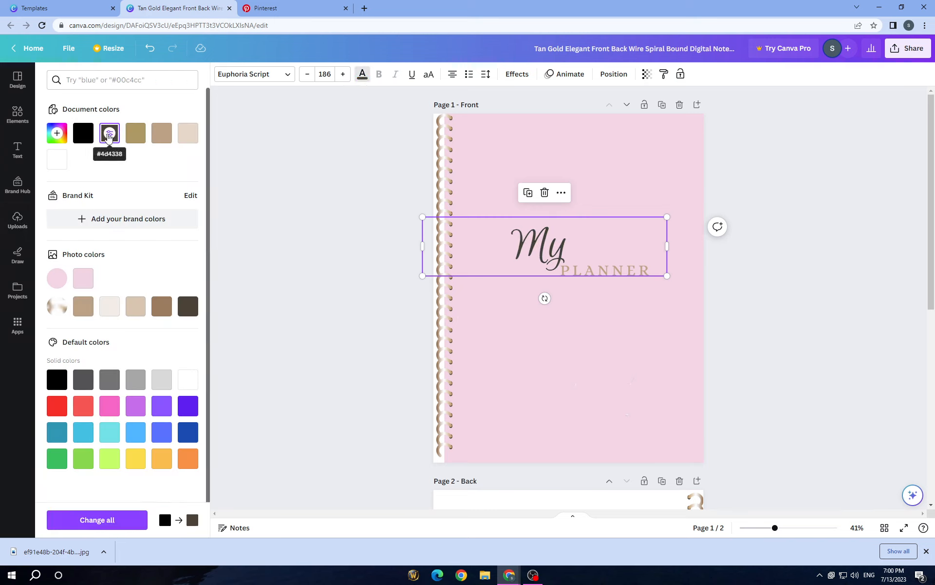
left_click(290, 200)
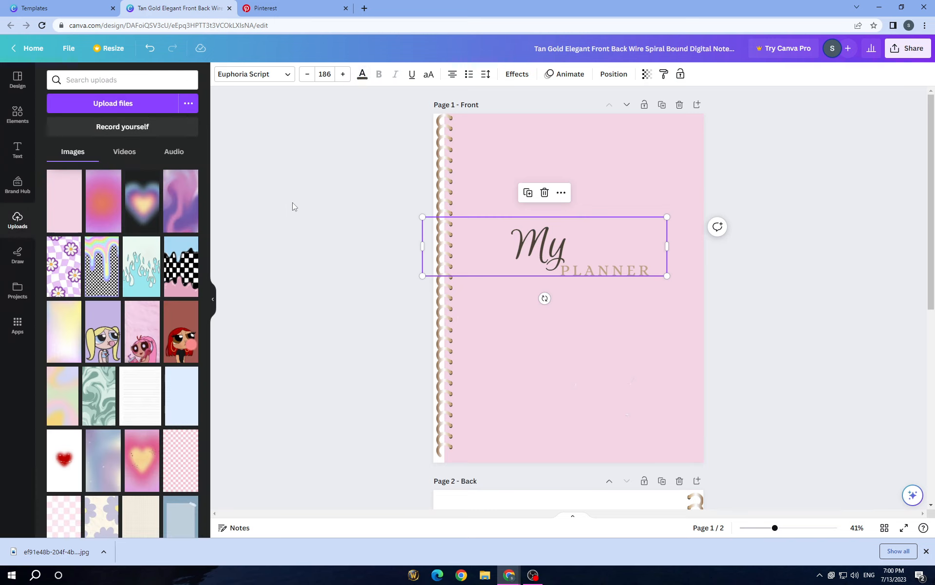
Search the text colors for gold and set PLANNER to #bc9c22 from the Four-layered Cake palette
left_click(630, 269)
left_click(638, 274)
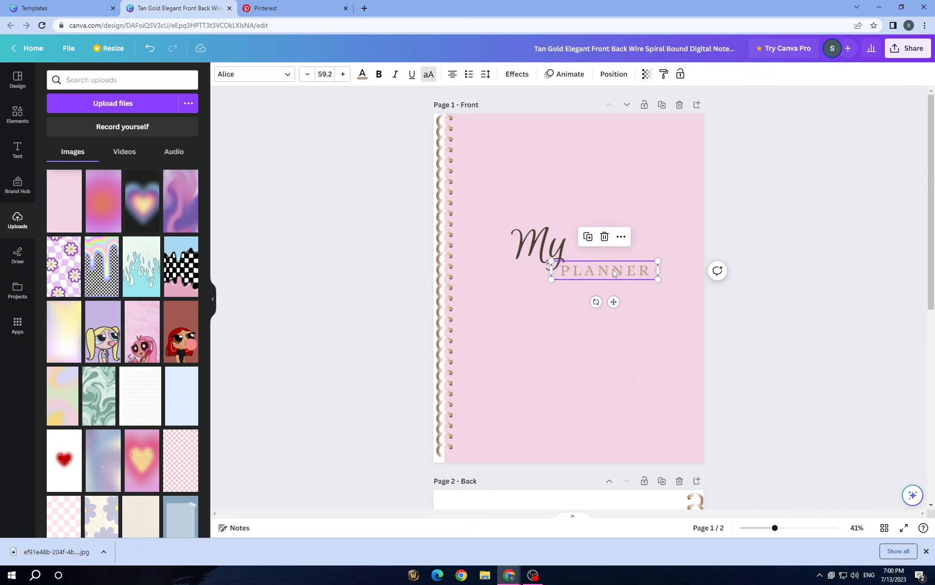
left_click(362, 74)
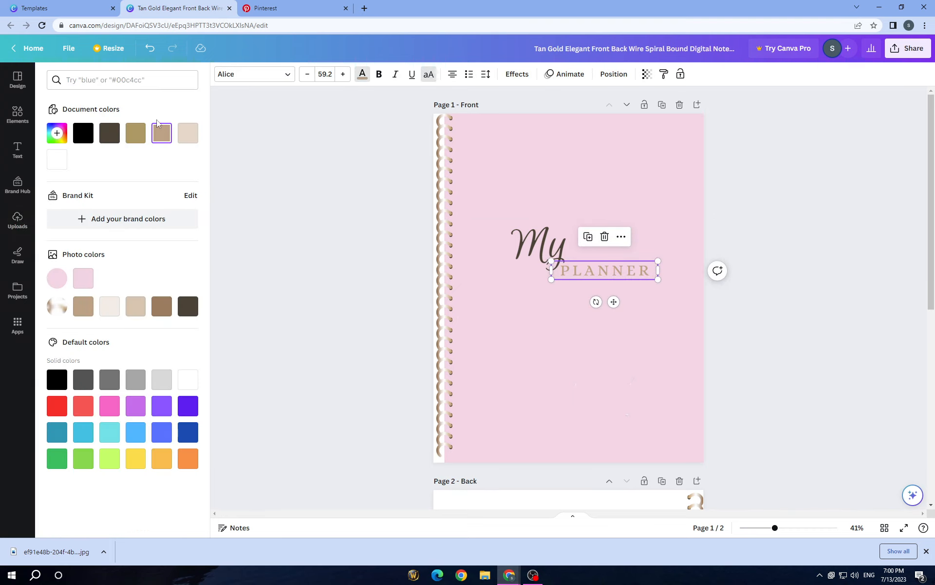
left_click(158, 79)
type("go")
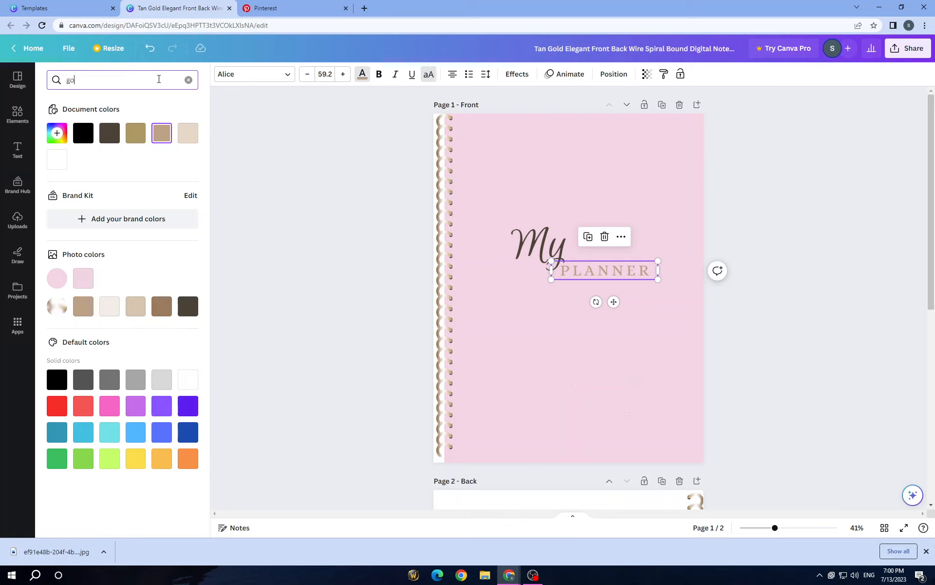
type("ld")
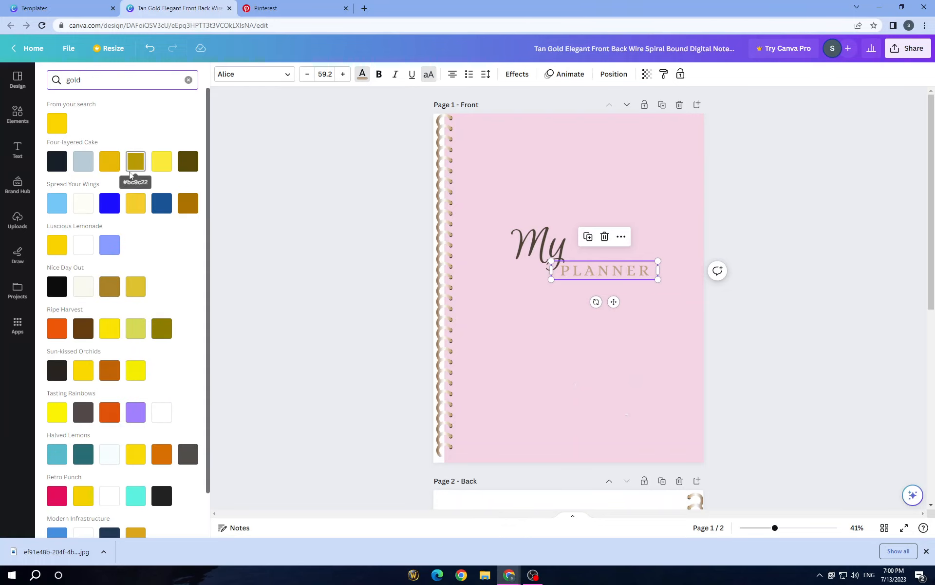
left_click(141, 165)
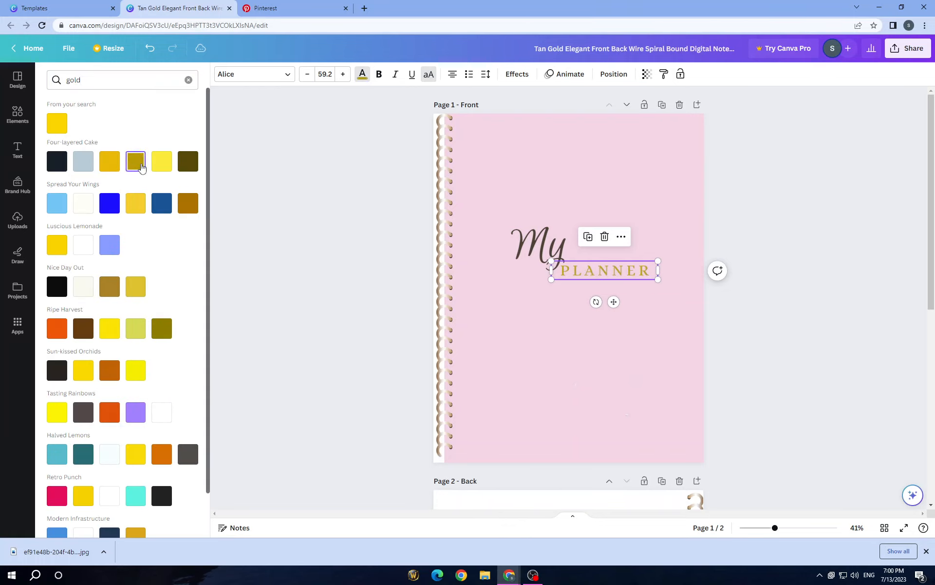
left_click(271, 205)
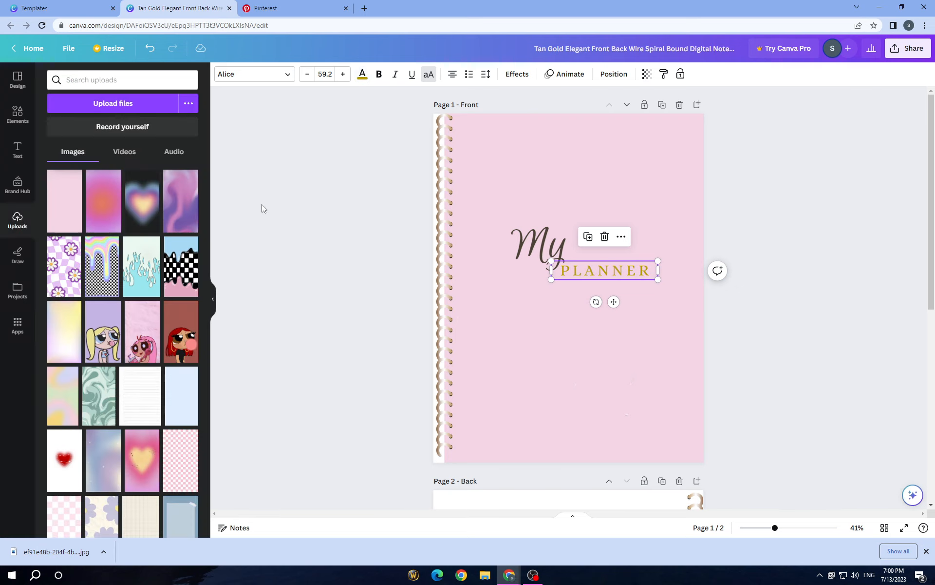
Add the uploaded plain pink image to the back cover page and place it above the name label
left_click(18, 115)
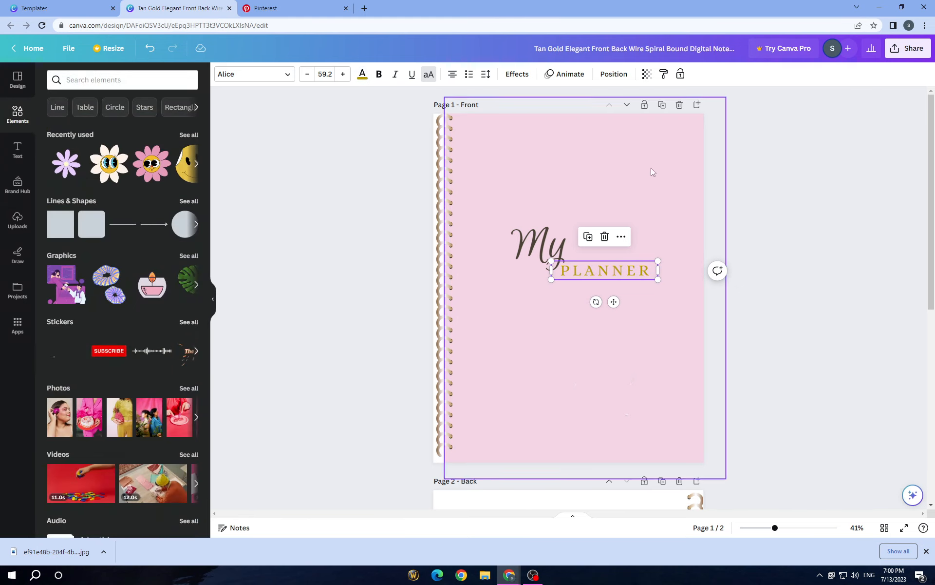
left_click(636, 309)
scroll(598, 364, "down", 8)
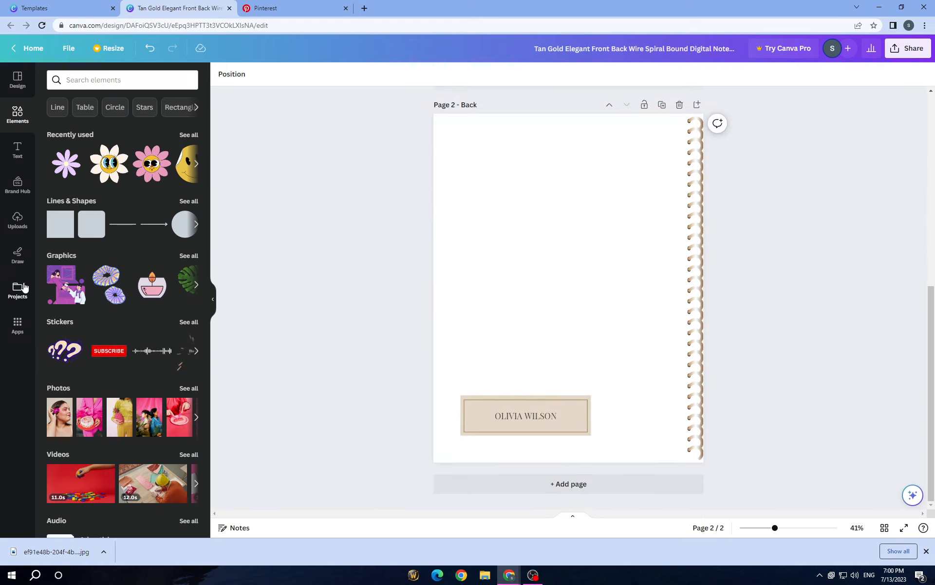
left_click(17, 234)
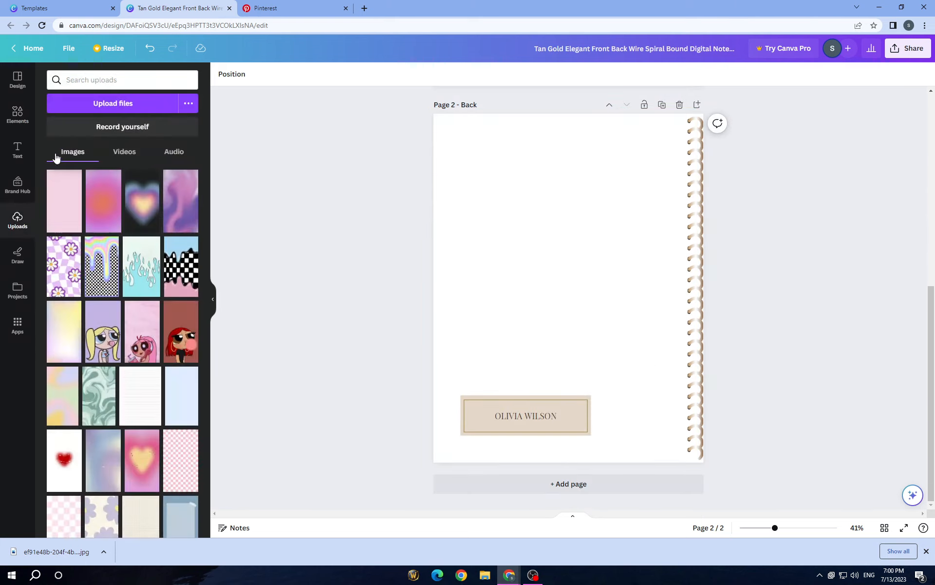
left_click(64, 201)
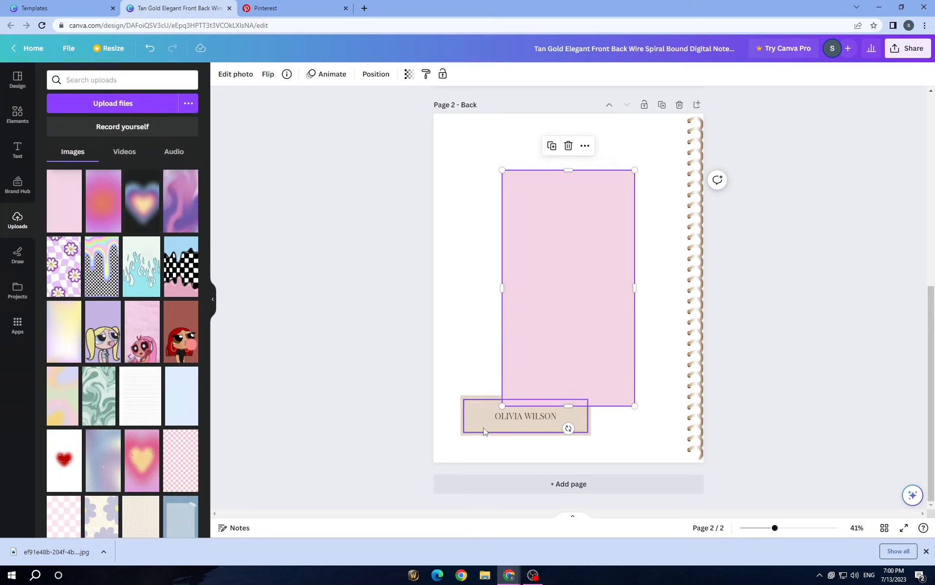
mouse_move(539, 352)
left_mouse_down()
mouse_move(511, 384)
mouse_move(542, 335)
left_mouse_up()
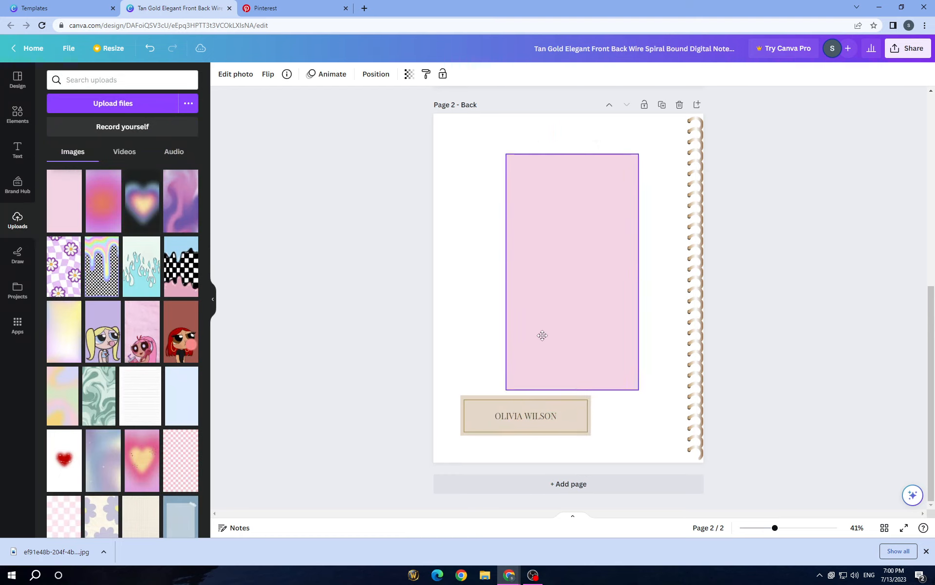
Remove the beige rectangle behind the back cover's name label, keeping a single thin gold frame around the name
left_click(570, 412)
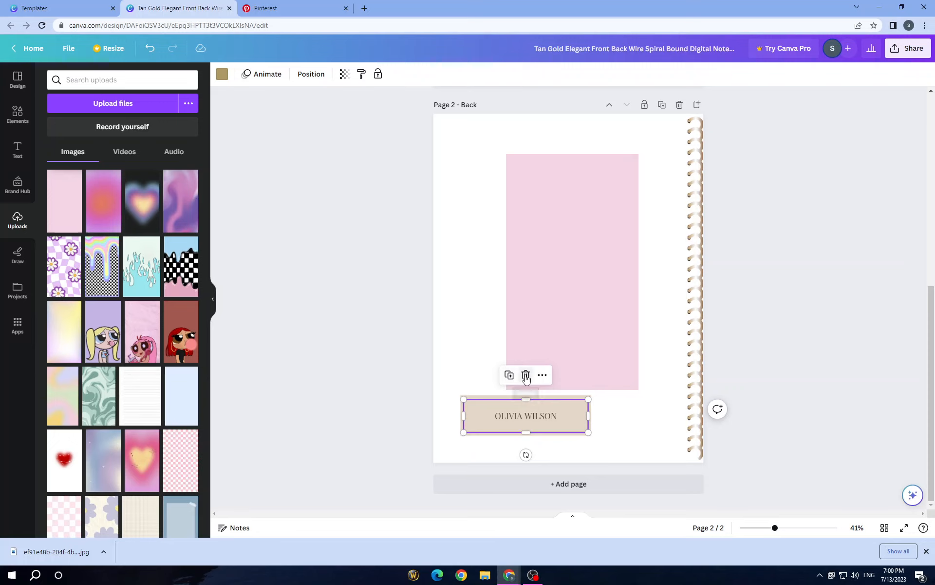
left_click(509, 375)
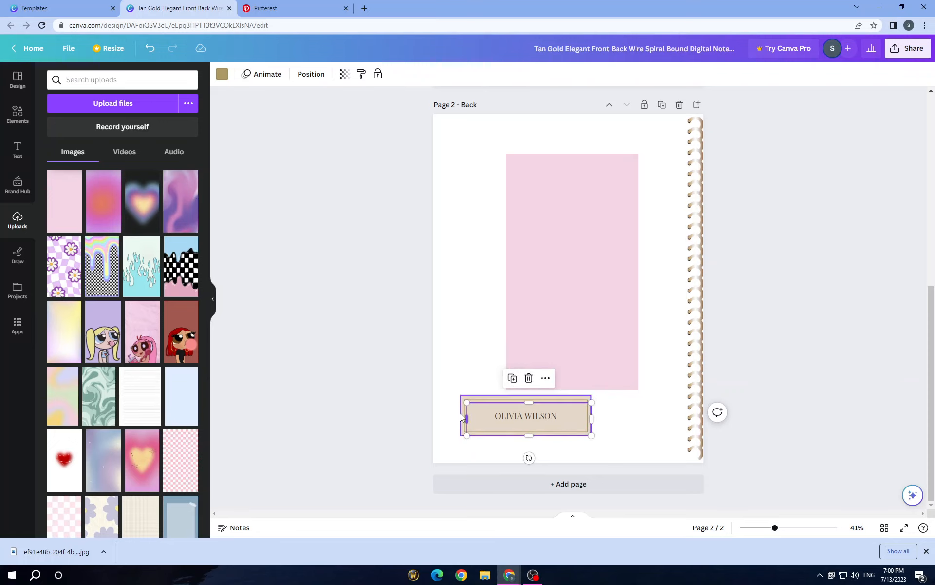
left_click(387, 394)
left_click(472, 404)
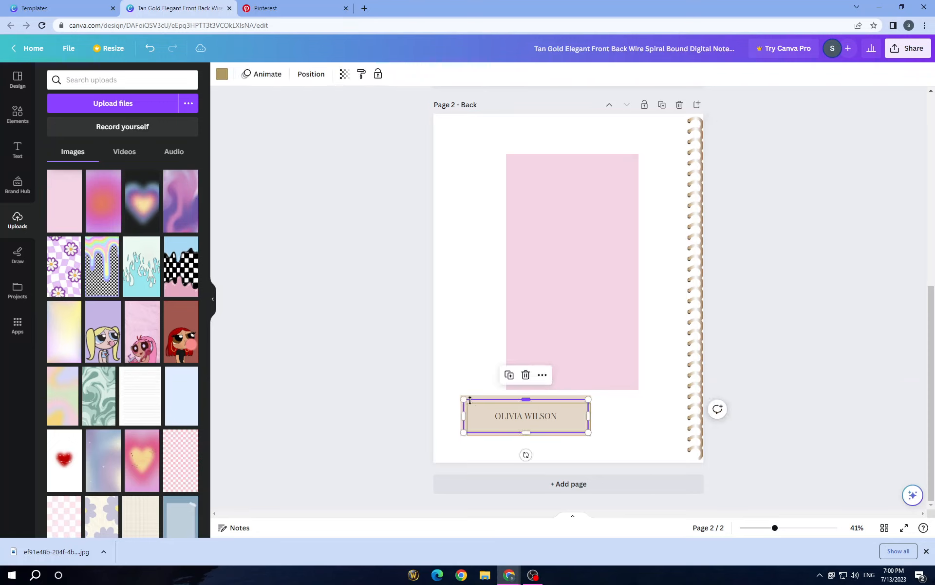
left_click(468, 394)
left_click(469, 397)
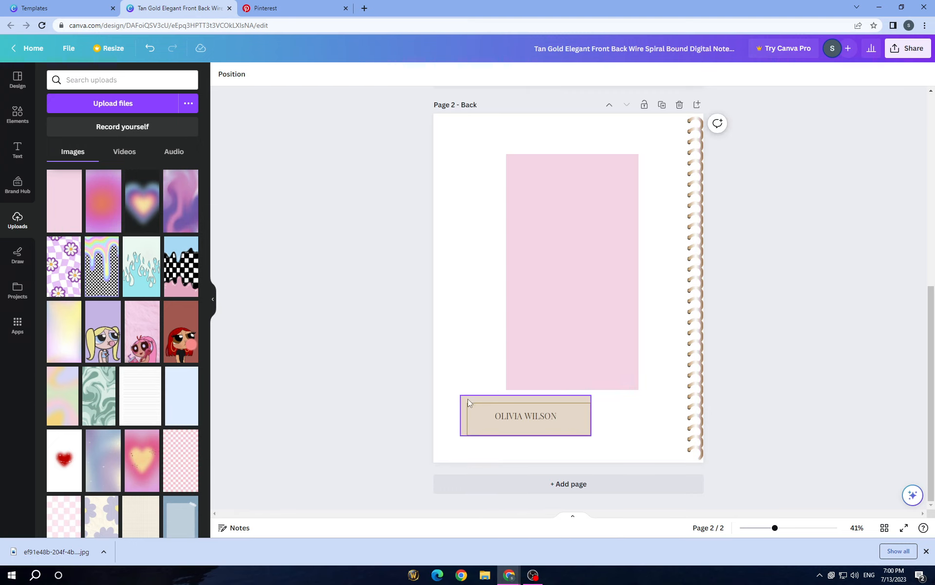
left_click(526, 370)
Enlarge and widen the pink image so it covers the back cover from the outer edge to the spiral binding
left_click(553, 329)
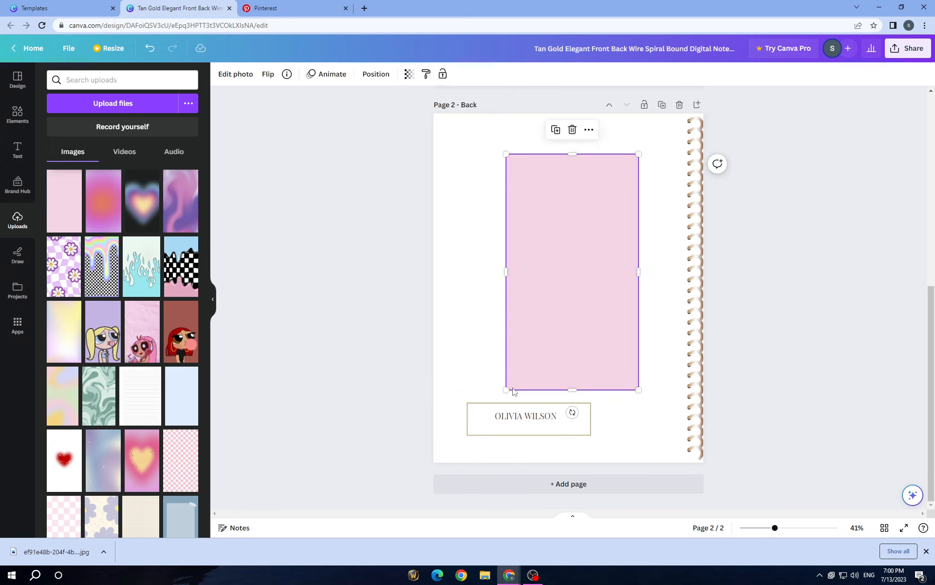
left_click_drag(506, 390, 575, 280)
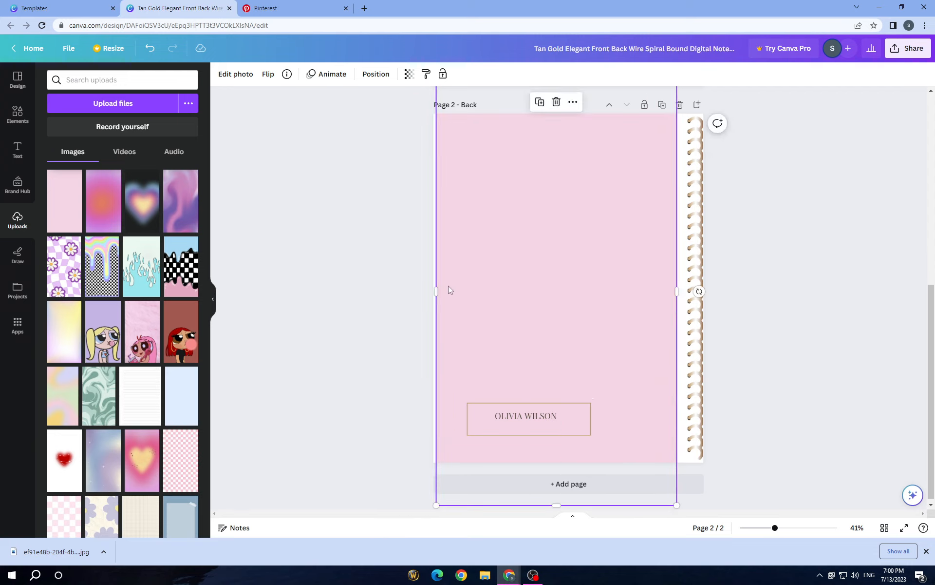
left_click_drag(438, 291, 343, 292)
left_click_drag(677, 291, 695, 291)
left_click(700, 287)
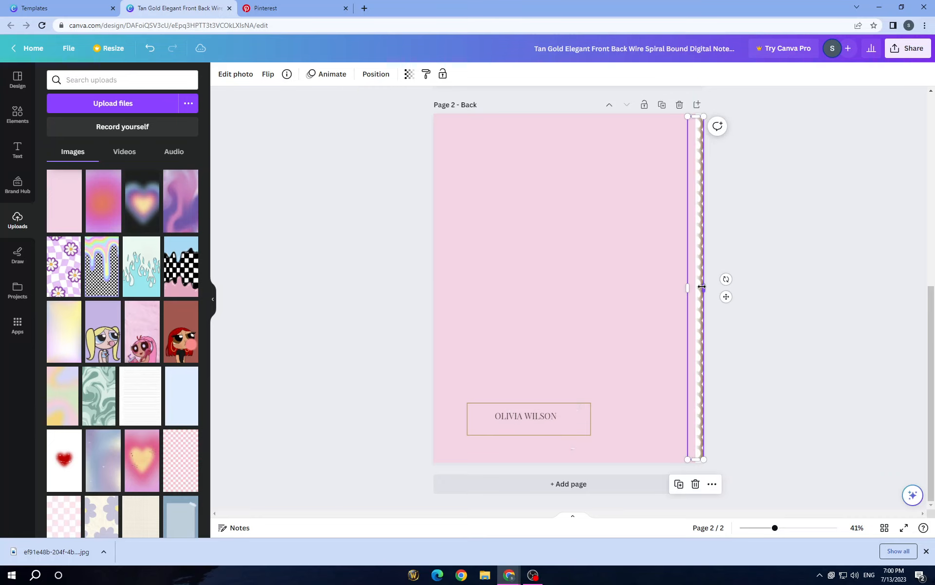
Shrink the pink image on the back cover and move the spiral binding inward, away from the page edge
left_click(679, 410)
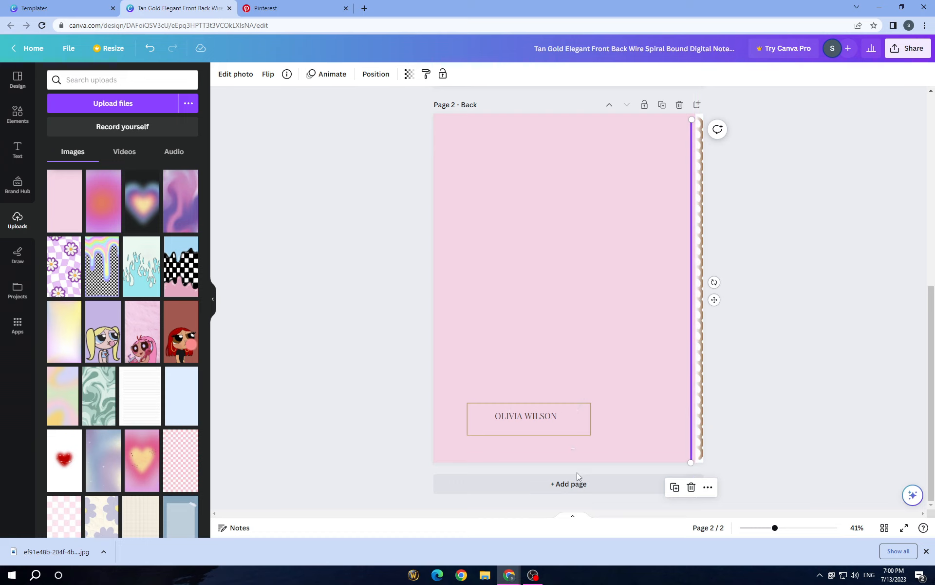
left_click(627, 373)
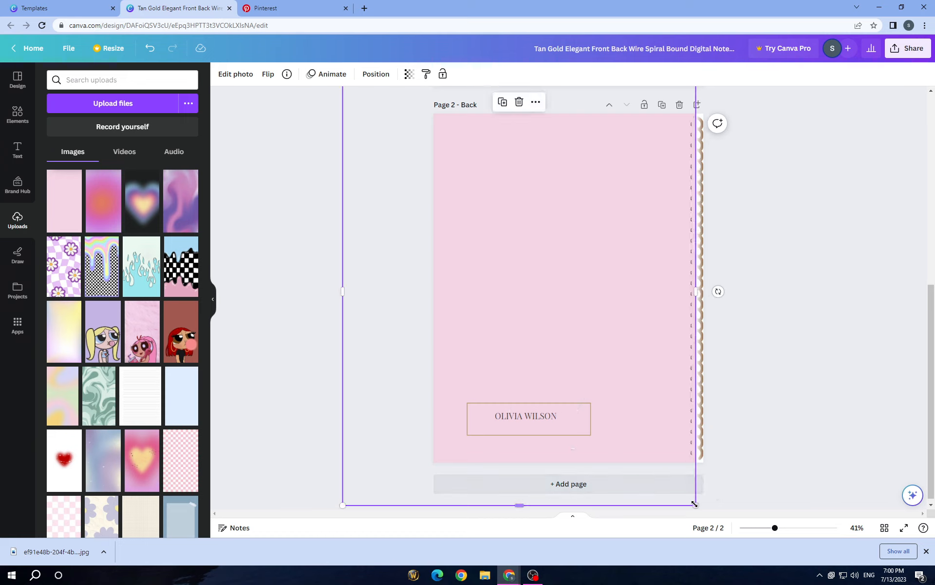
left_click_drag(695, 505, 570, 355)
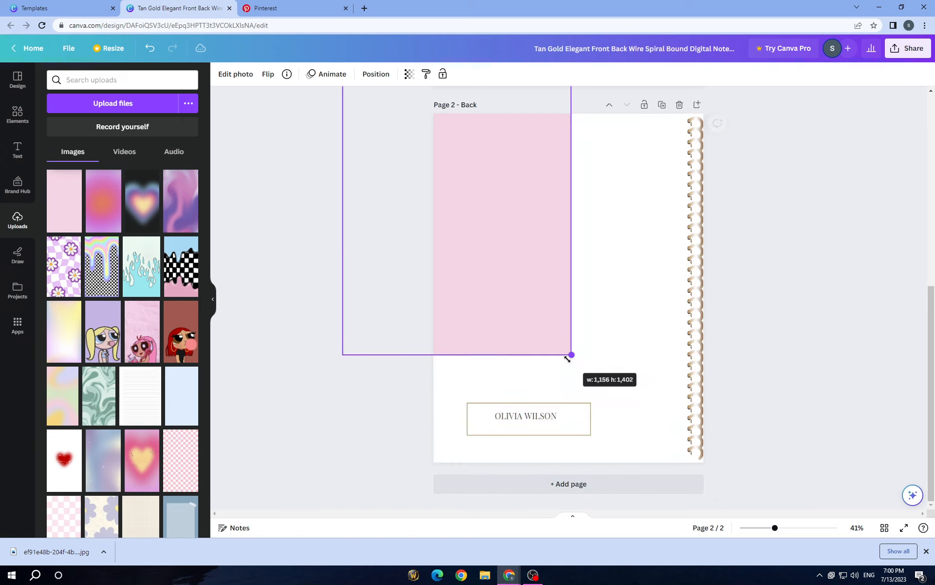
left_click(694, 386)
left_click_drag(693, 383, 659, 380)
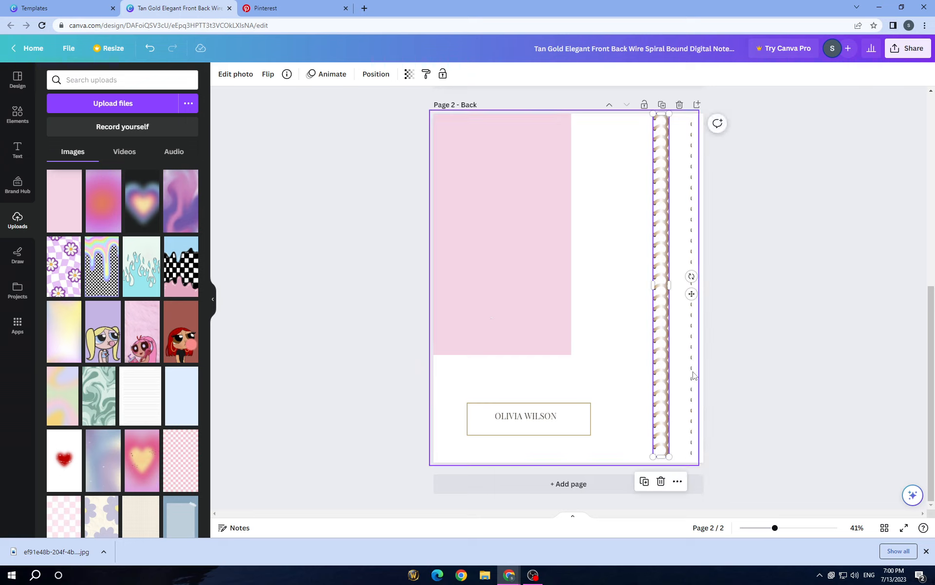
Delete the vertical dashed line and the large page-sized background shape from the back cover
left_click(692, 376)
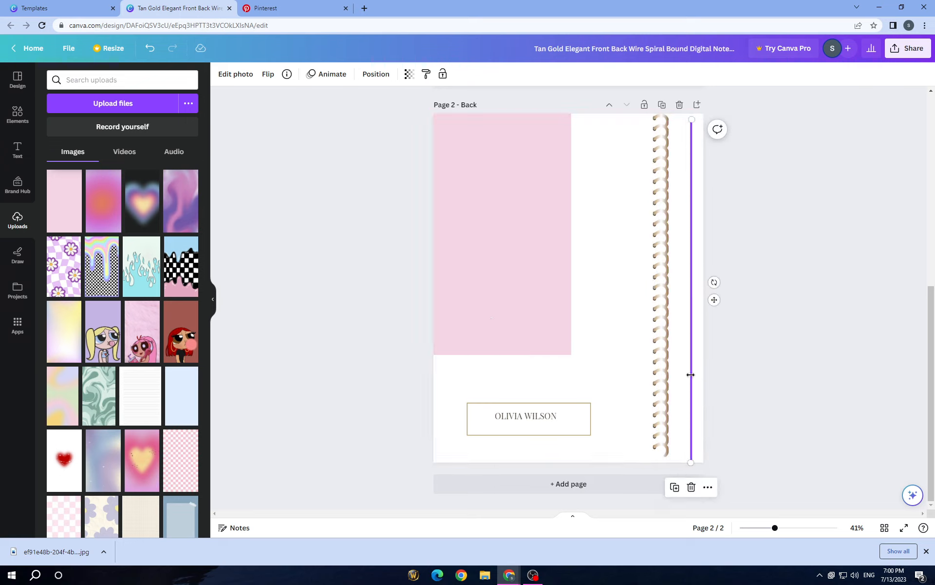
left_click(691, 487)
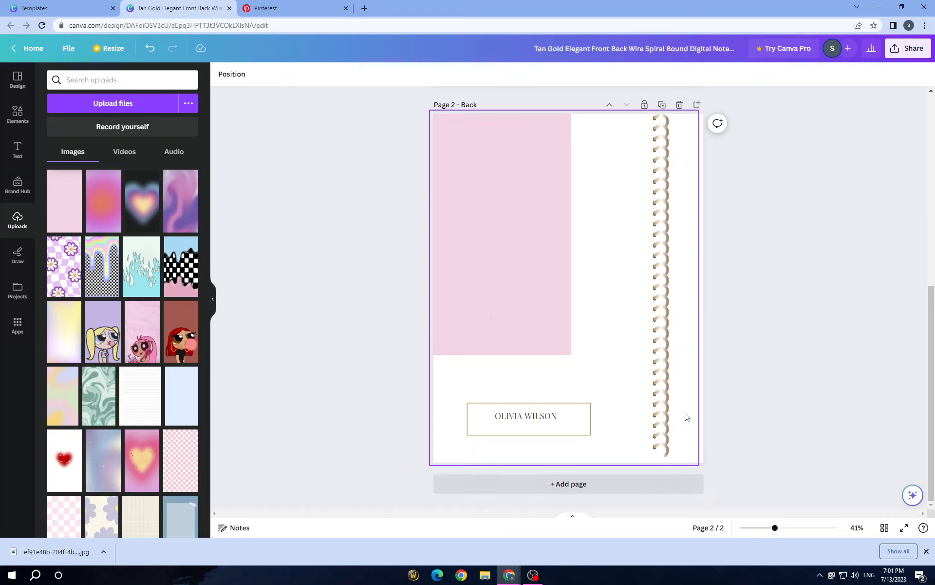
left_click(694, 399)
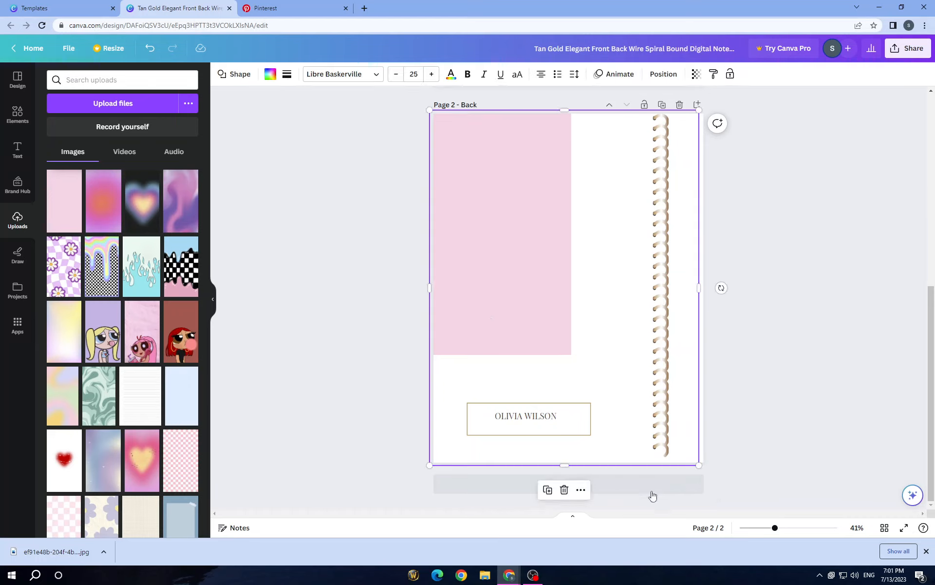
left_click(565, 489)
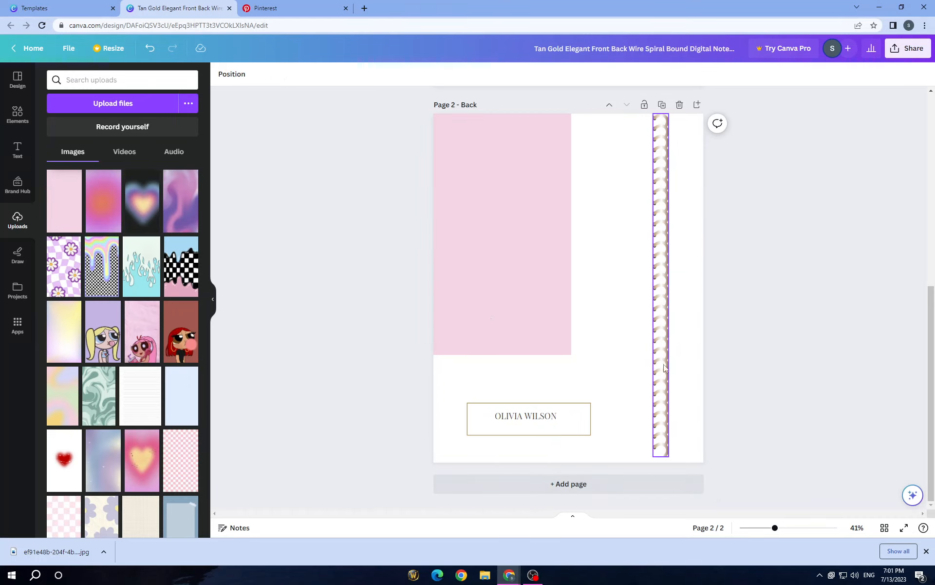
Move the spiral binding back to the back cover's right edge and center the pink image on the page
left_click_drag(663, 370, 698, 371)
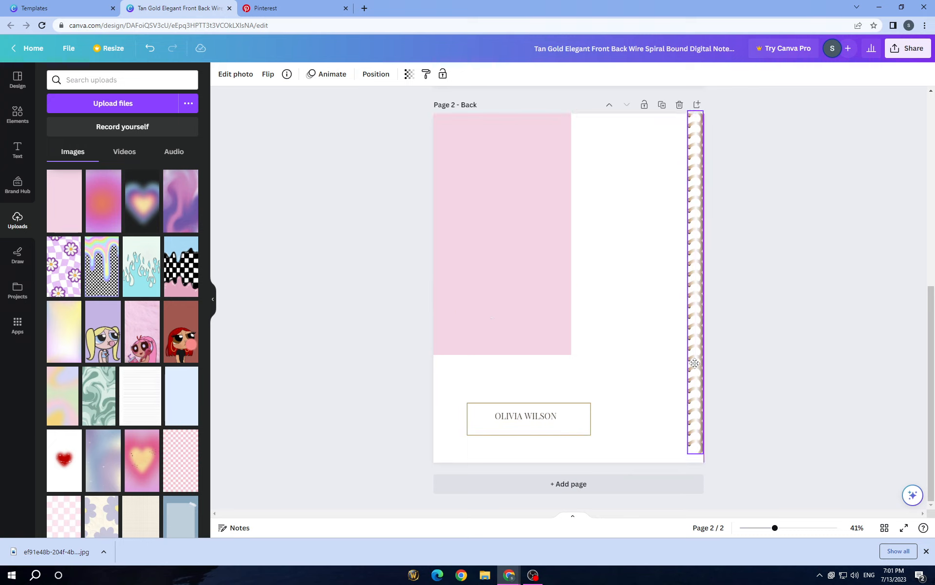
left_click(530, 328)
left_click_drag(529, 327, 646, 393)
scroll(539, 297, "up", 5)
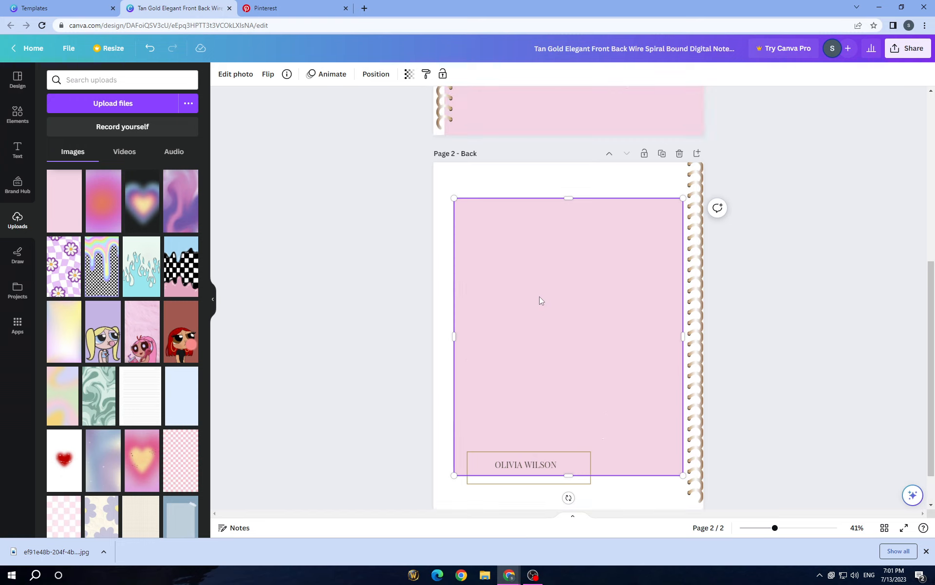
scroll(495, 331, "up", 2)
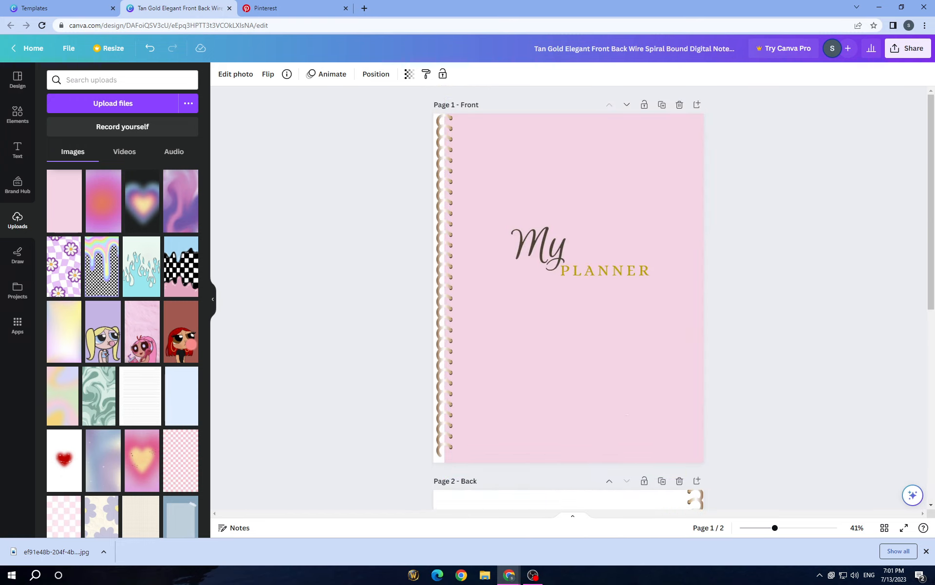